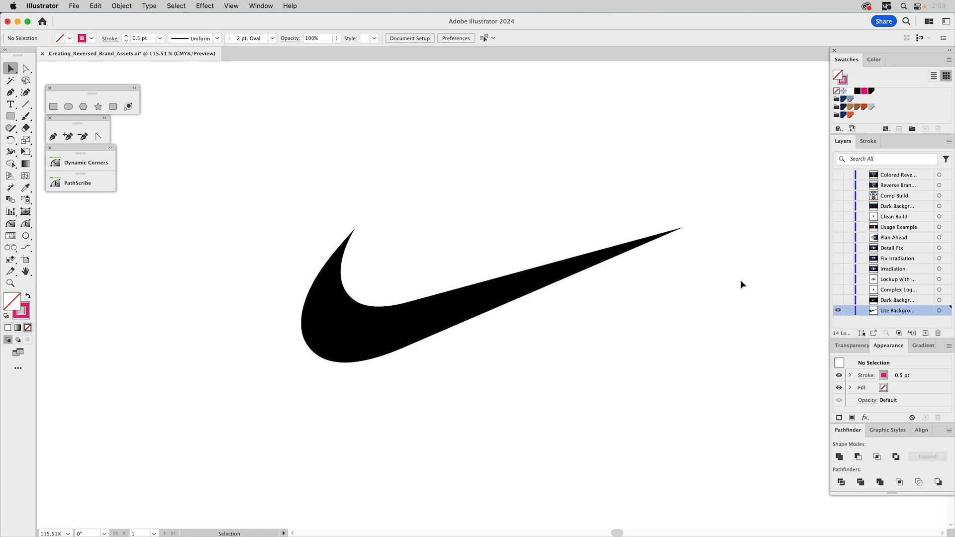
- Toggle layer visibility to preview the swoosh on the dark background, then show only the Complex Logo layer
{"action": "left_click", "coordinate": [838, 300]}
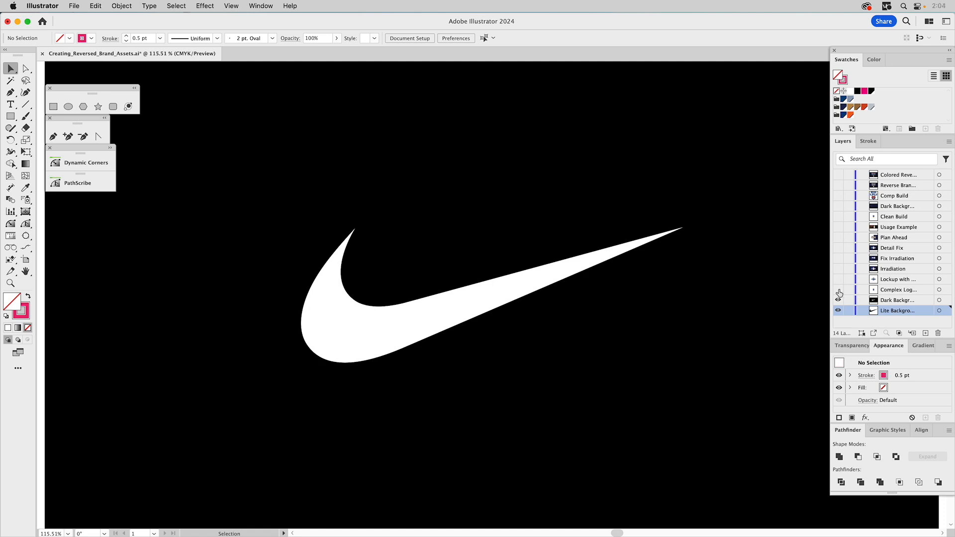
{"action": "left_click", "coordinate": [837, 290]}
{"action": "left_click", "coordinate": [838, 301]}
{"action": "left_click", "coordinate": [838, 312]}
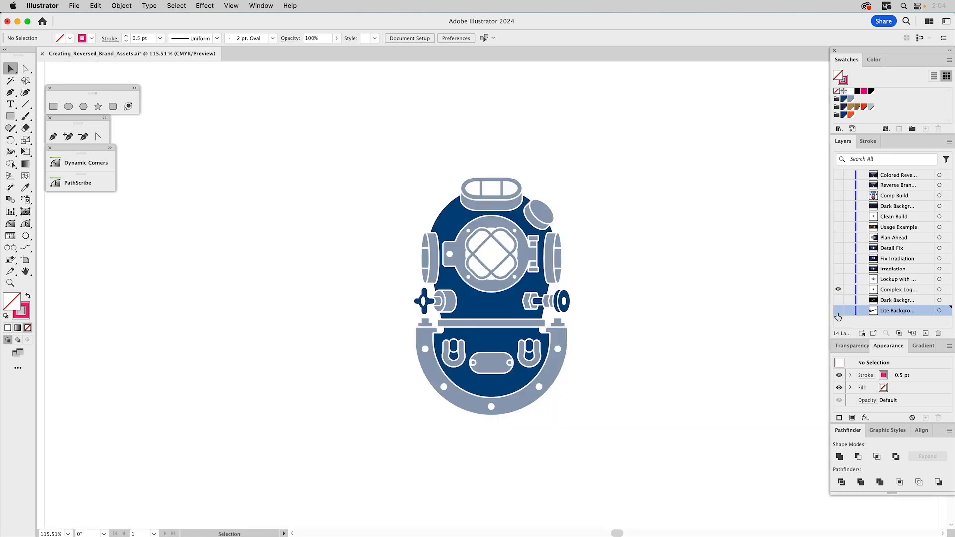
- Select the Complex Logo layer and turn on the Lockup layer's visibility
{"action": "left_click", "coordinate": [898, 291]}
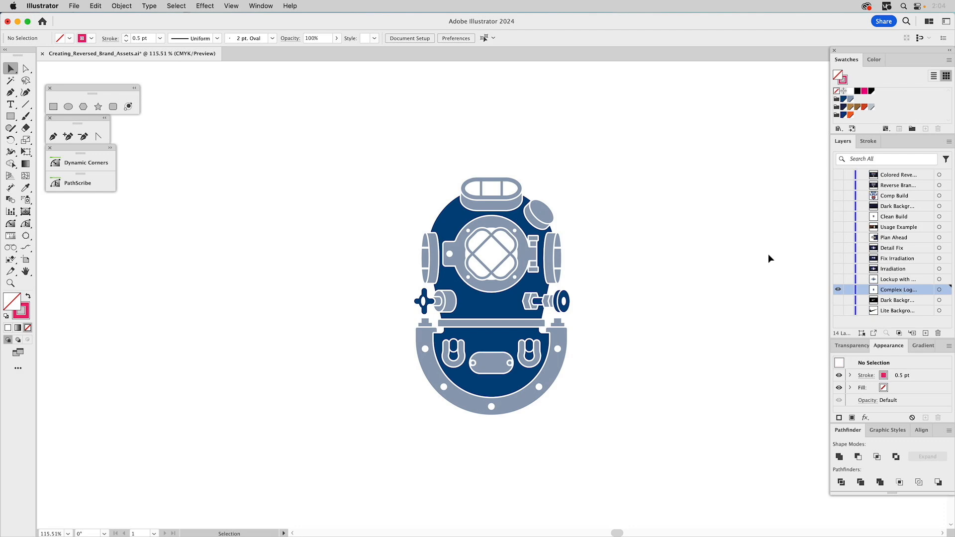
{"action": "left_click", "coordinate": [838, 279]}
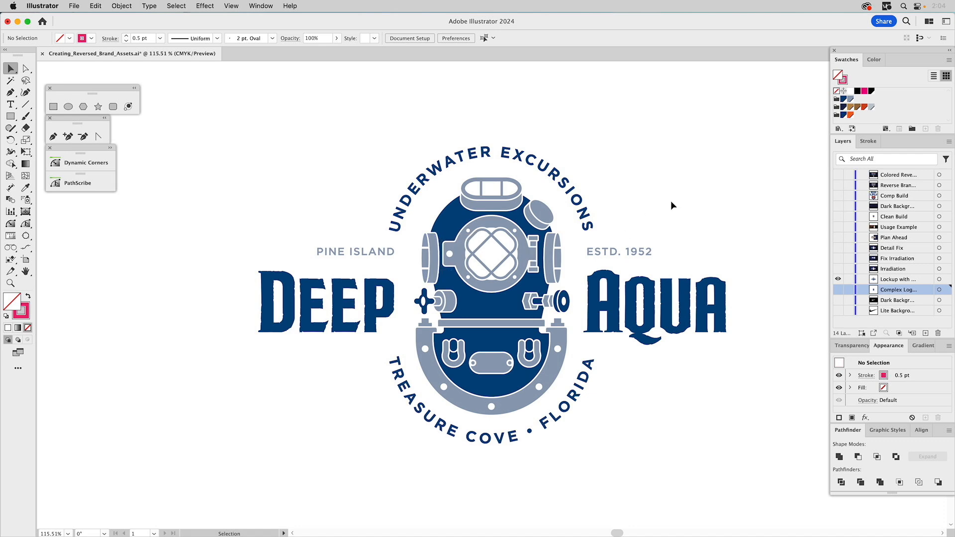
- Toggle the Irradiation layer on and off to compare the reversed logo on the dark photo
{"action": "left_click", "coordinate": [839, 270]}
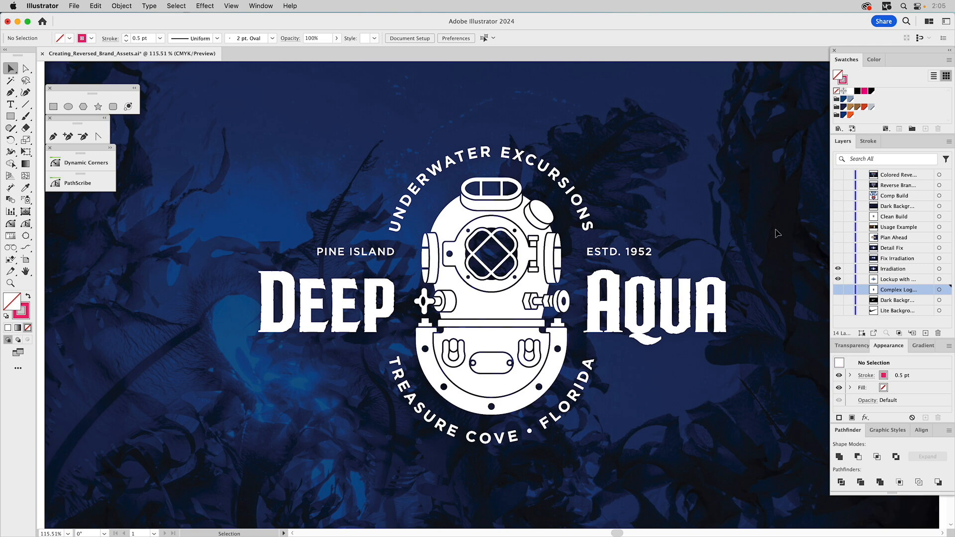
{"action": "left_click", "coordinate": [838, 269]}
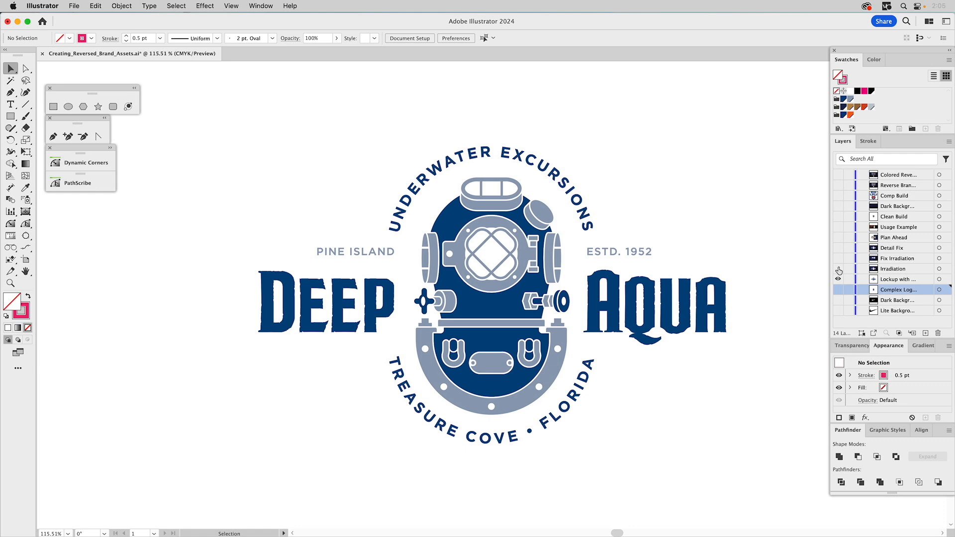
{"action": "left_click", "coordinate": [838, 269]}
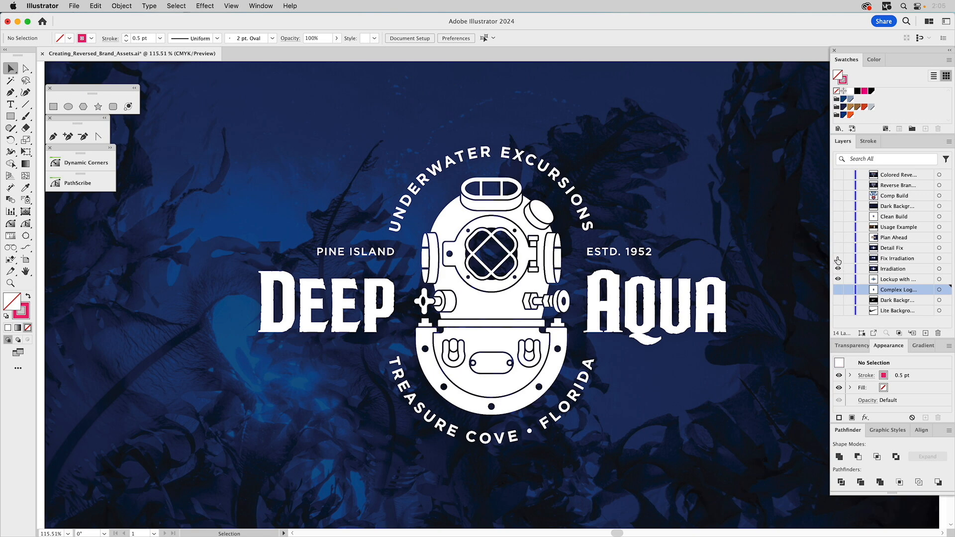
- Show the Fix Irradiation layer and hide the Irradiation and Lockup layers
{"action": "left_click", "coordinate": [838, 259]}
{"action": "left_click", "coordinate": [837, 269]}
{"action": "left_click", "coordinate": [837, 279]}
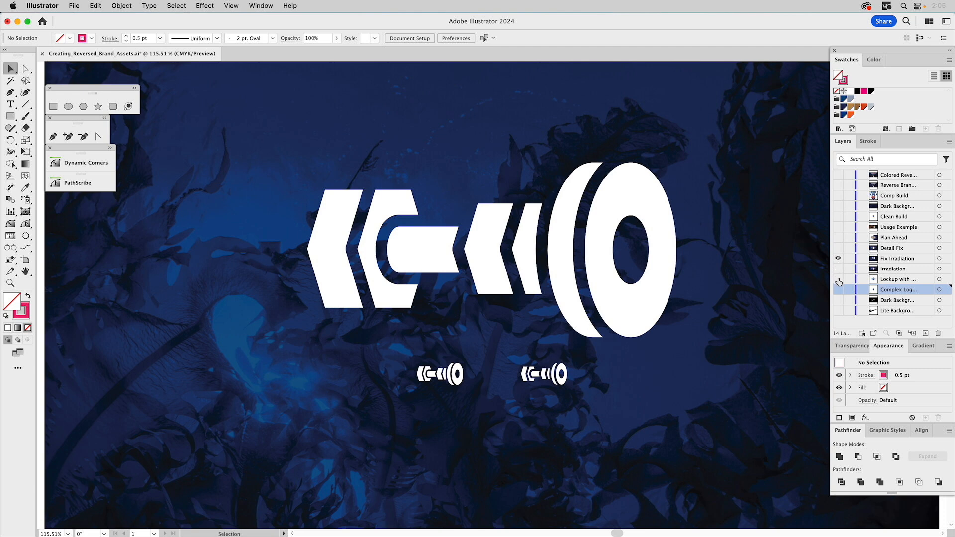
- Select the enlarged helmet-detail compound path and give it a pink stroke with no fill
{"action": "left_click", "coordinate": [616, 191]}
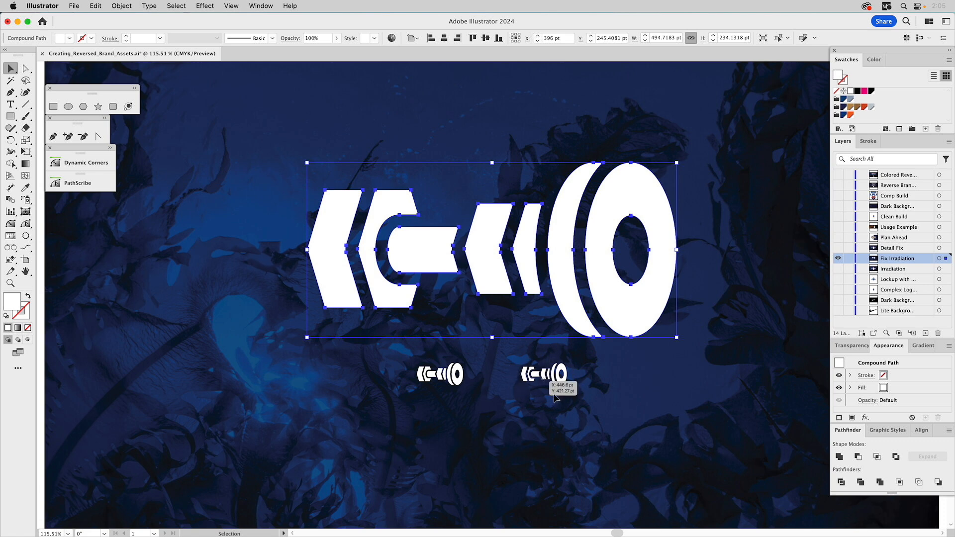
{"action": "left_click", "coordinate": [611, 398]}
{"action": "left_click", "coordinate": [605, 292]}
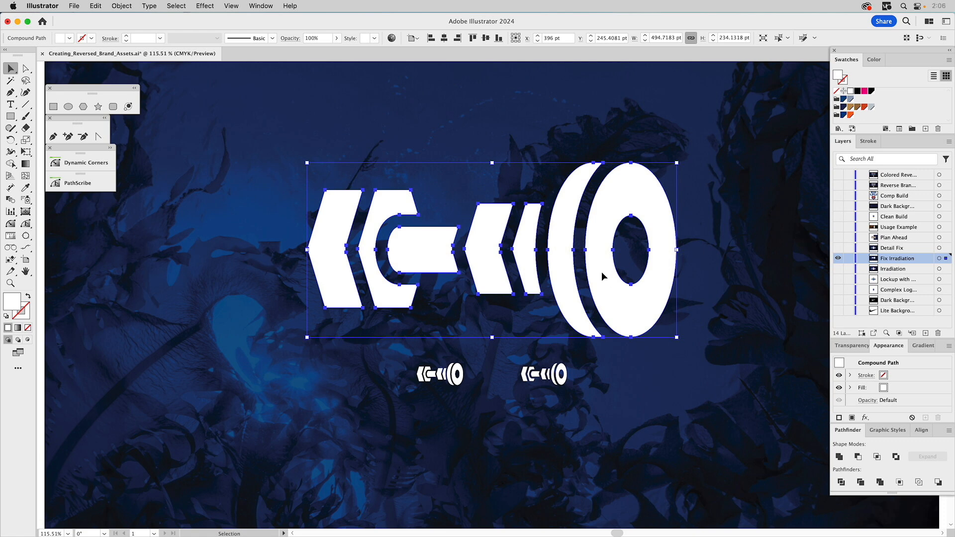
{"action": "key", "text": "a"}
{"action": "key", "text": "v"}
{"action": "left_click_drag", "start_coordinate": [864, 93], "coordinate": [842, 79]}
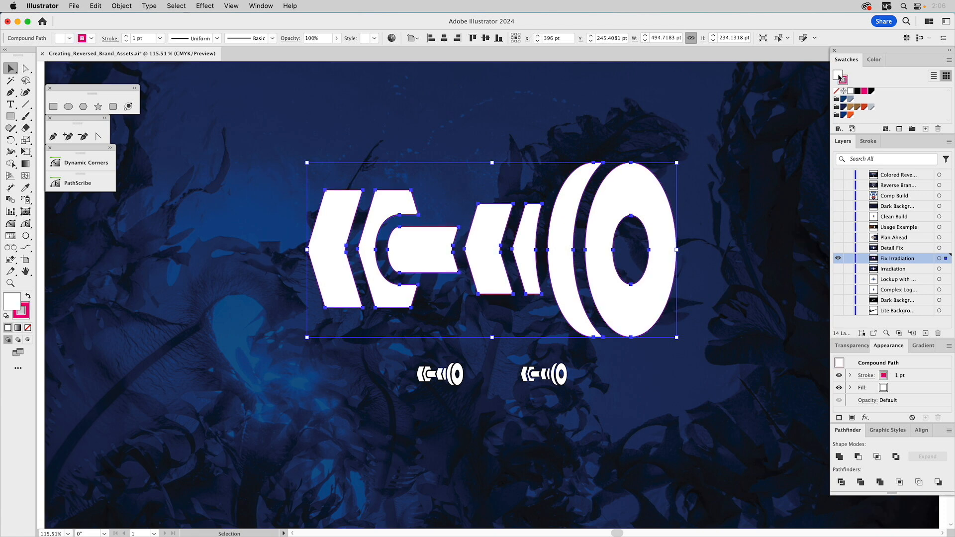
{"action": "left_click", "coordinate": [837, 91]}
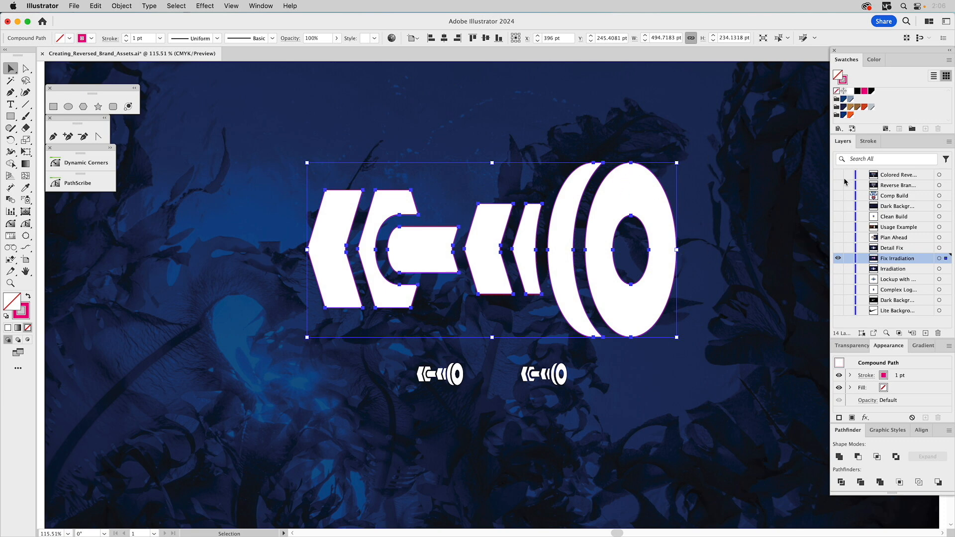
- In the Stroke settings, compare inside, outside and center alignment, keep center, and set the weight to 6 pt
{"action": "left_click", "coordinate": [868, 143]}
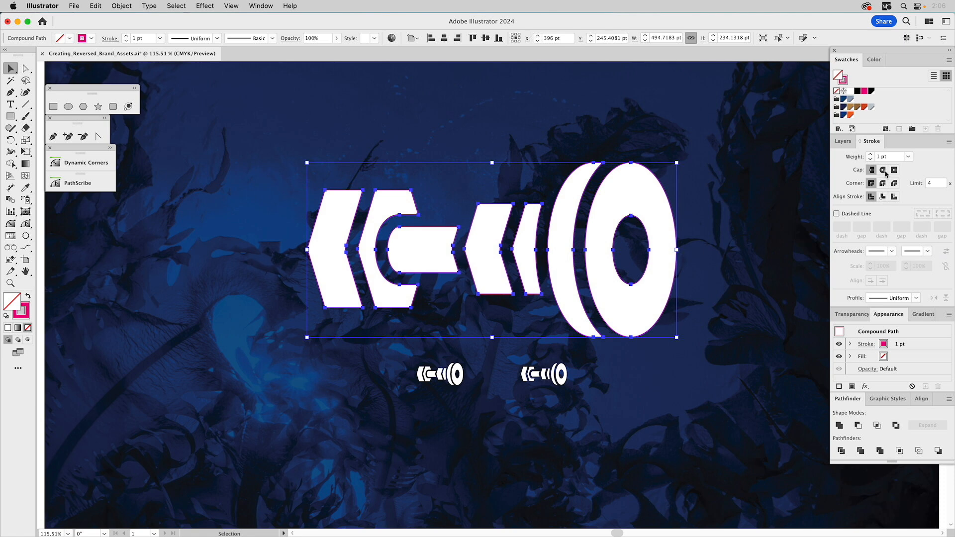
{"action": "left_click", "coordinate": [871, 154]}
{"action": "left_click", "coordinate": [871, 154]}
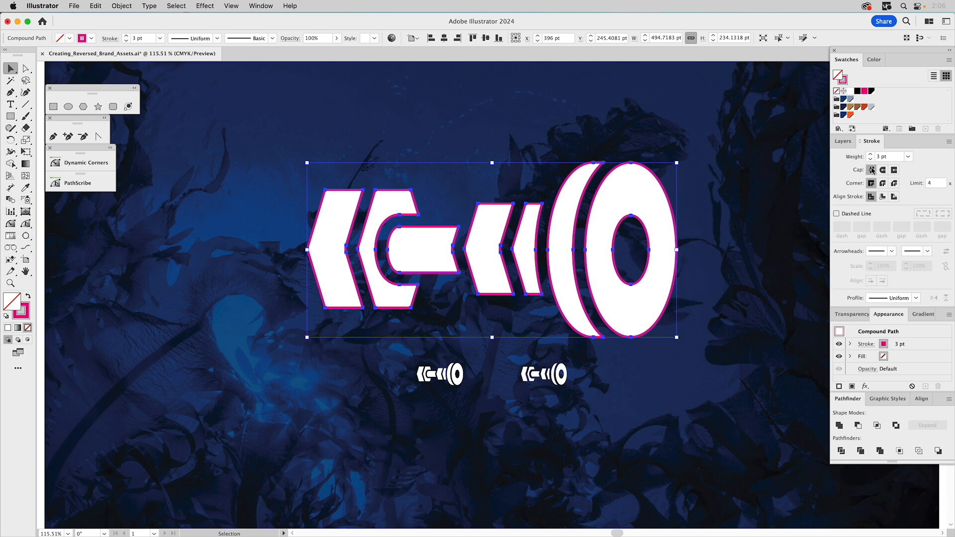
{"action": "left_click", "coordinate": [882, 196]}
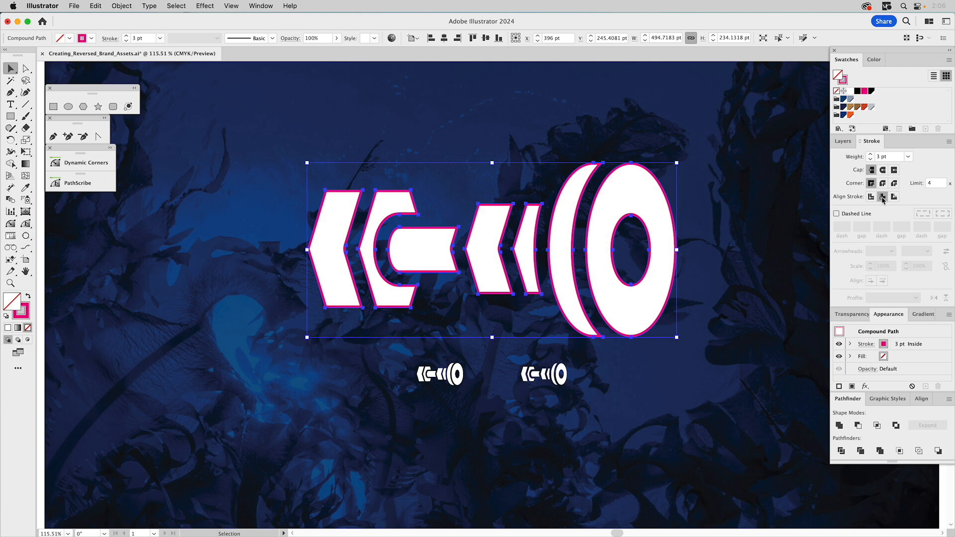
{"action": "left_click", "coordinate": [894, 197]}
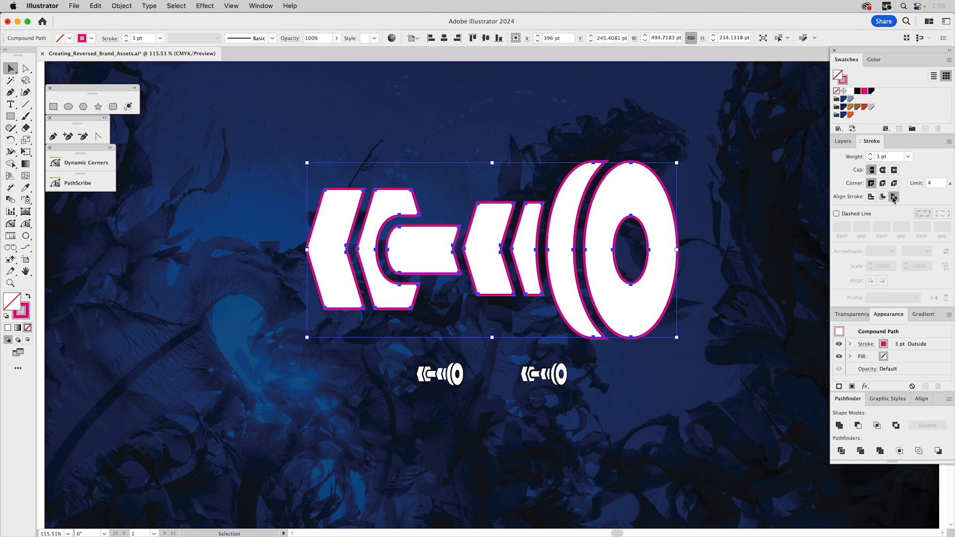
{"action": "left_click", "coordinate": [871, 197]}
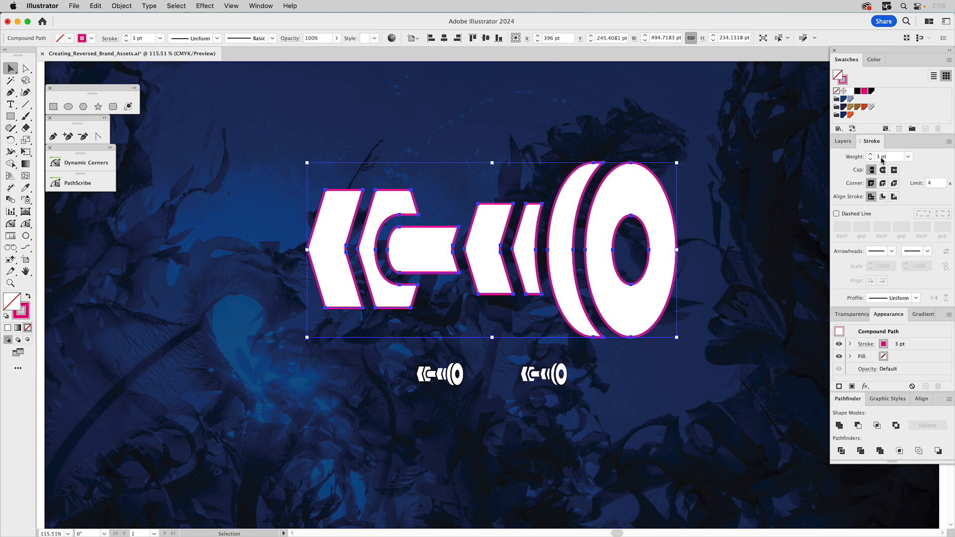
{"action": "left_click", "coordinate": [870, 154]}
{"action": "left_click", "coordinate": [869, 154]}
{"action": "left_click", "coordinate": [869, 155]}
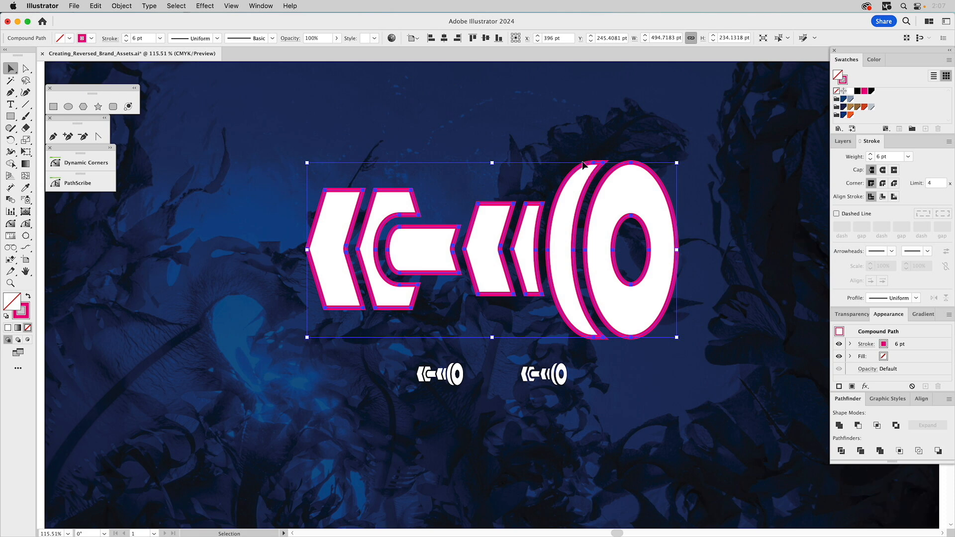
- Apply Outline Stroke to the stroked compound path
{"action": "left_click", "coordinate": [123, 5]}
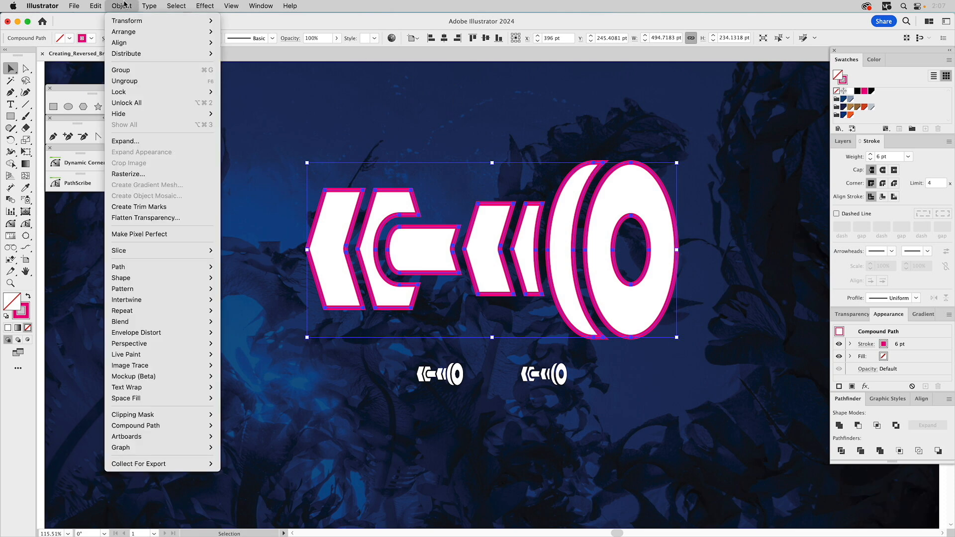
{"action": "mouse_move", "coordinate": [134, 266]}
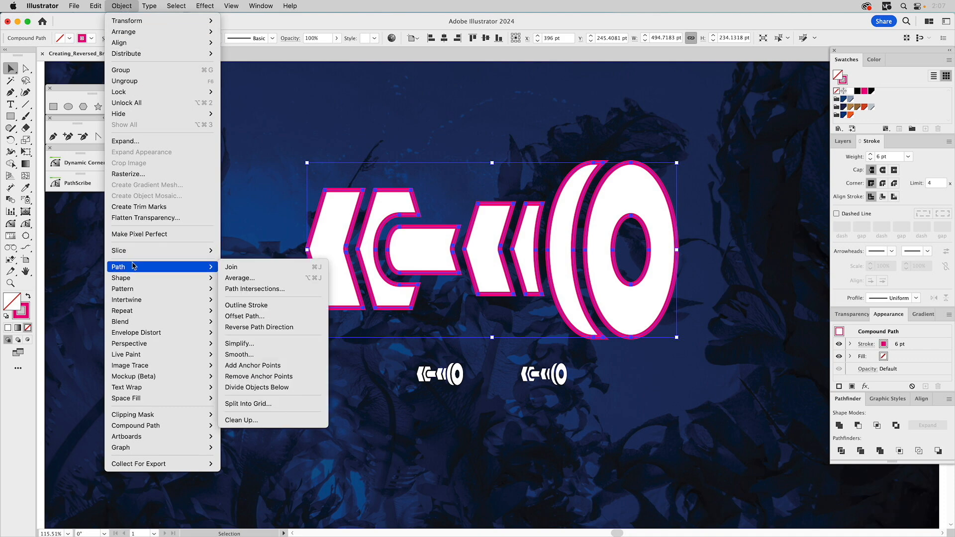
{"action": "left_click", "coordinate": [252, 310]}
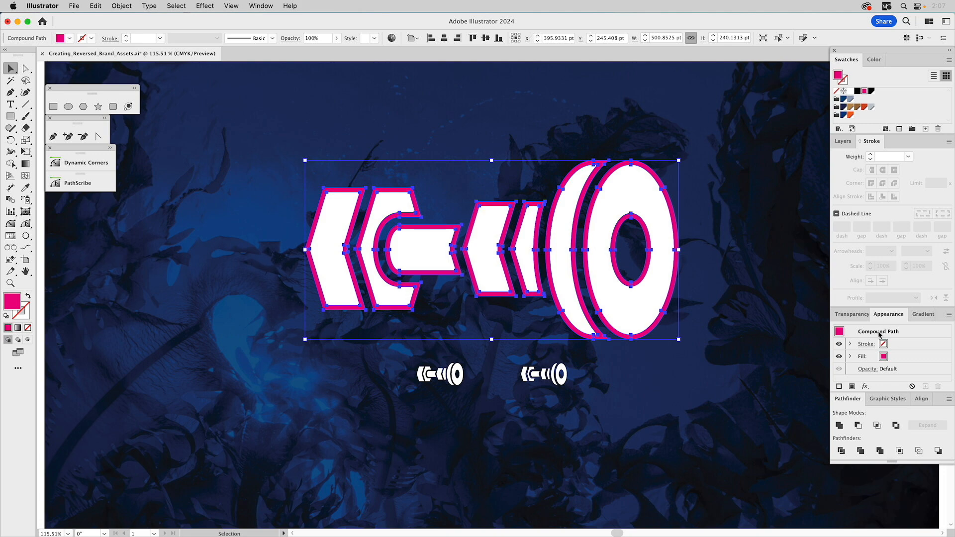
- Move the outlined stroke aside to inspect it and undo the move
{"action": "left_click_drag", "start_coordinate": [671, 198], "coordinate": [741, 196]}
{"action": "key", "text": "a"}
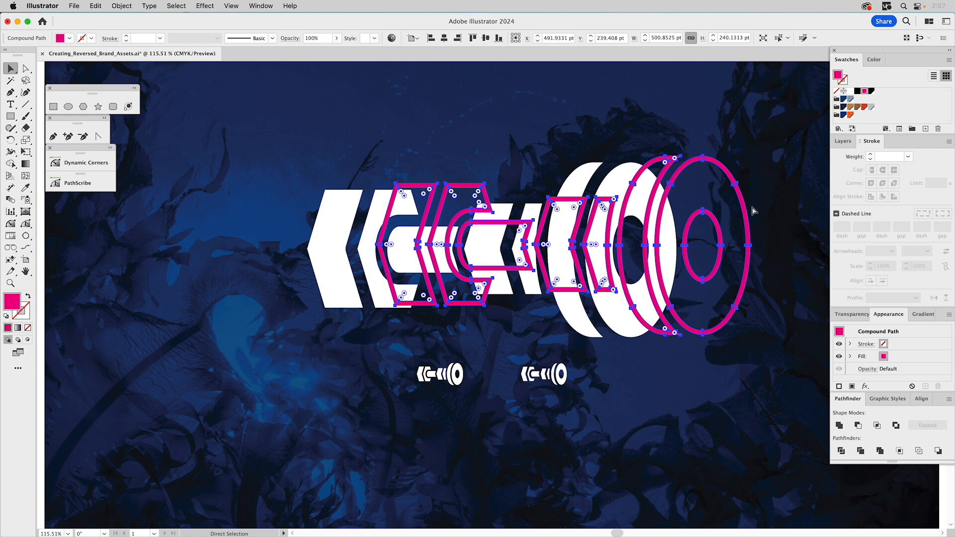
{"action": "key", "text": "super+z"}
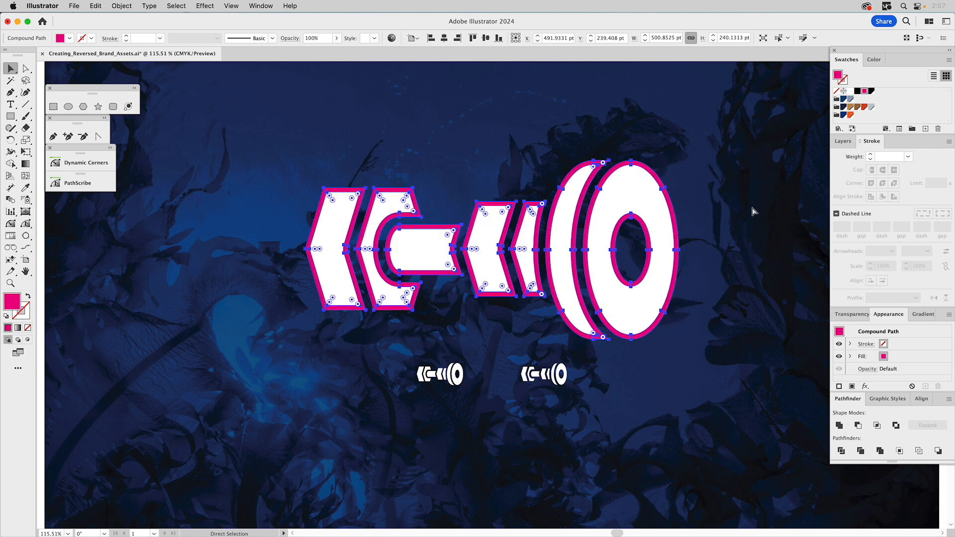
- Select both the outlined stroke and the original white shape and apply the Minus Front shape mode
{"action": "left_click", "coordinate": [708, 185]}
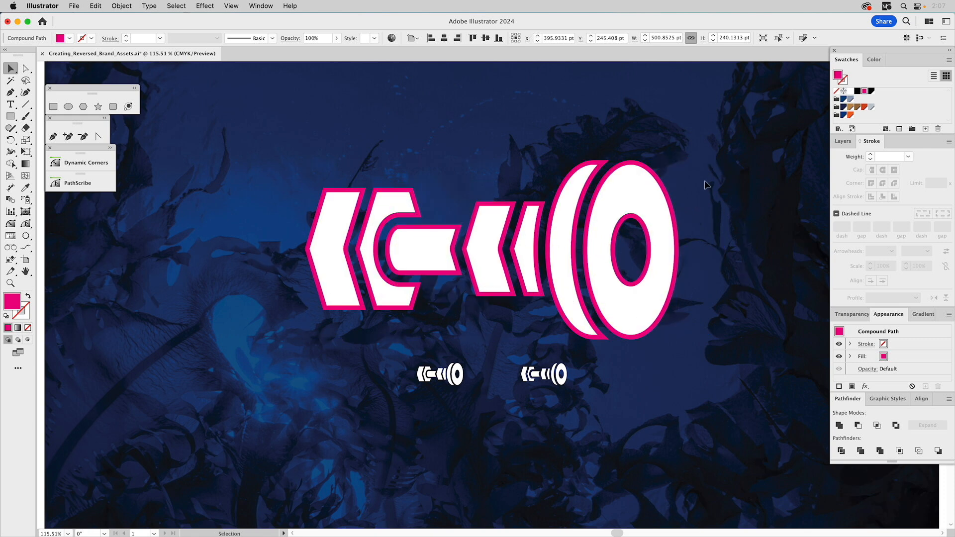
{"action": "left_click", "coordinate": [629, 187]}
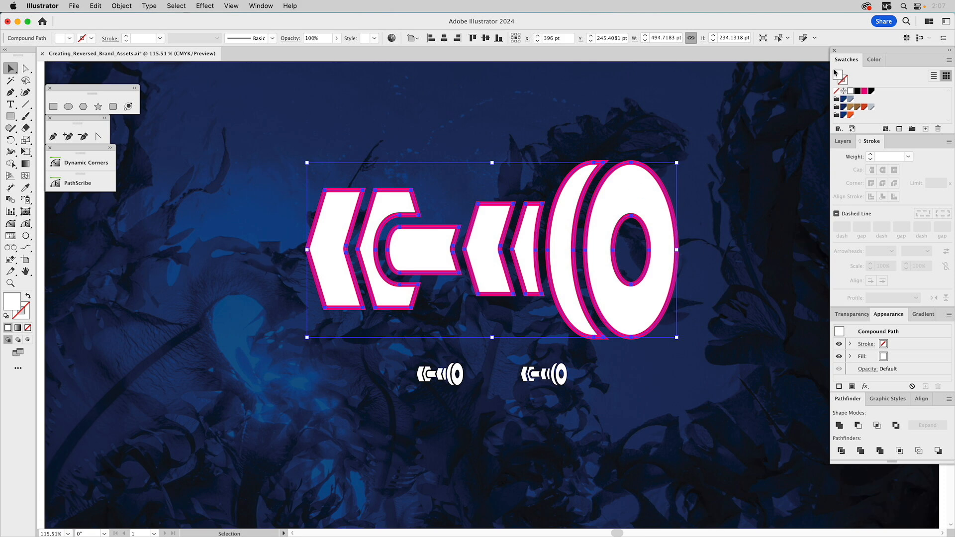
{"action": "left_click", "coordinate": [671, 163]}
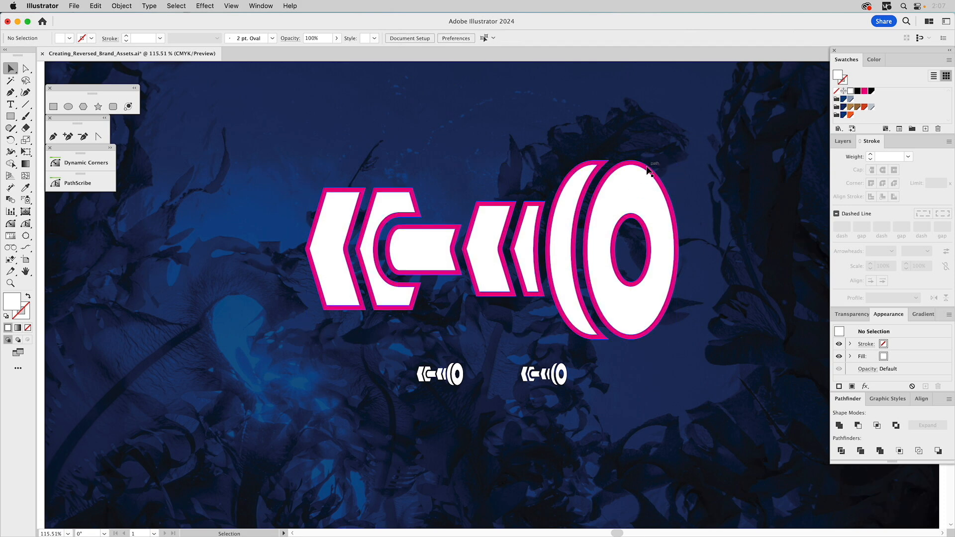
{"action": "left_click", "coordinate": [647, 171]}
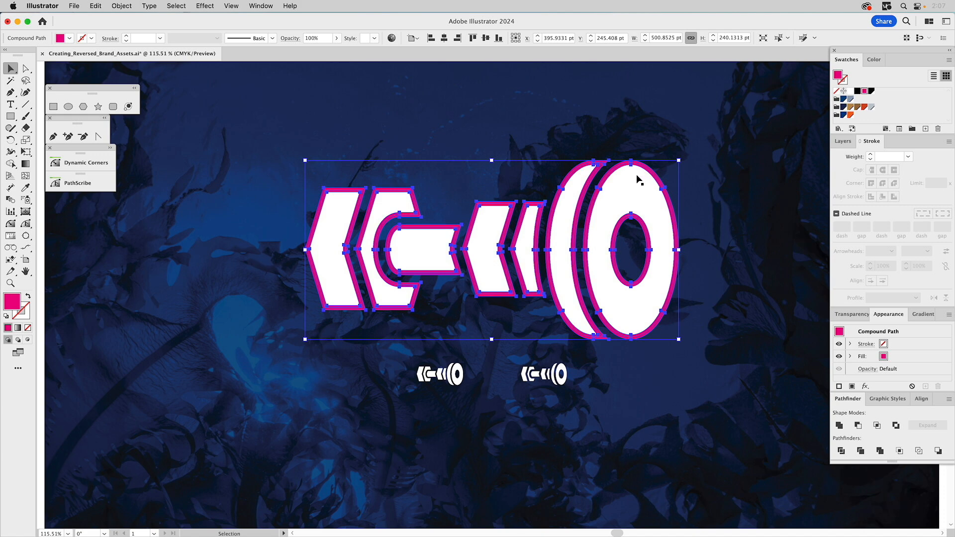
{"action": "left_click", "coordinate": [637, 177], "text": "shift"}
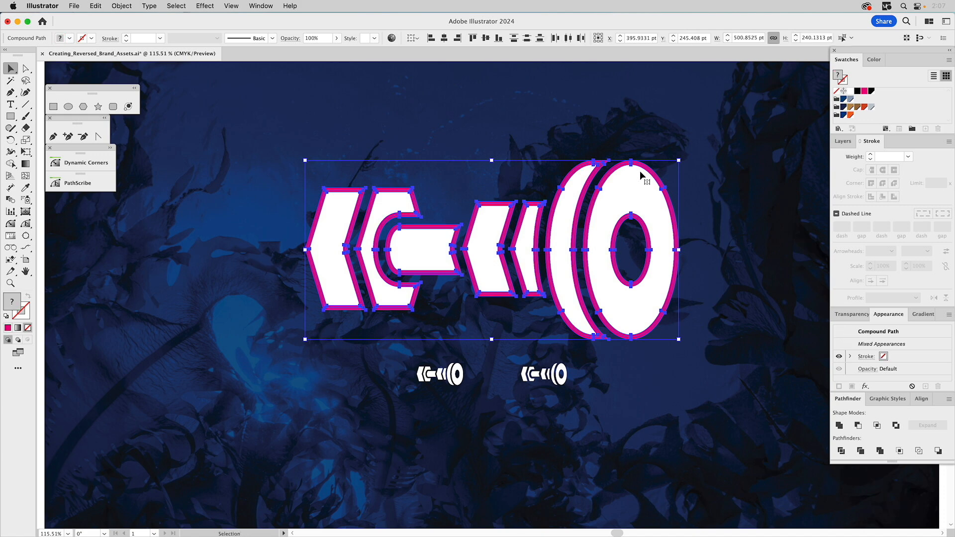
{"action": "left_click", "coordinate": [857, 425]}
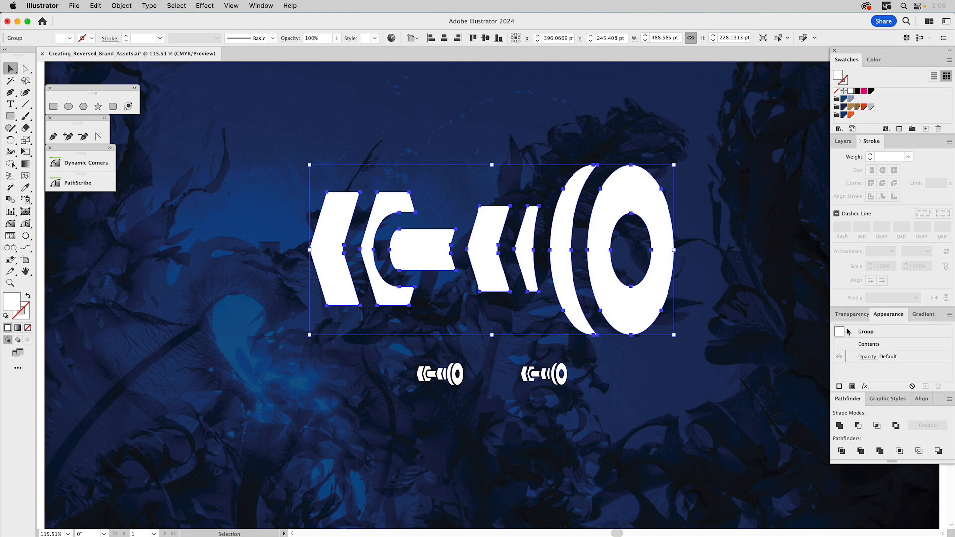
- Make a compound path from the resulting group and deselect it
{"action": "left_click", "coordinate": [122, 6]}
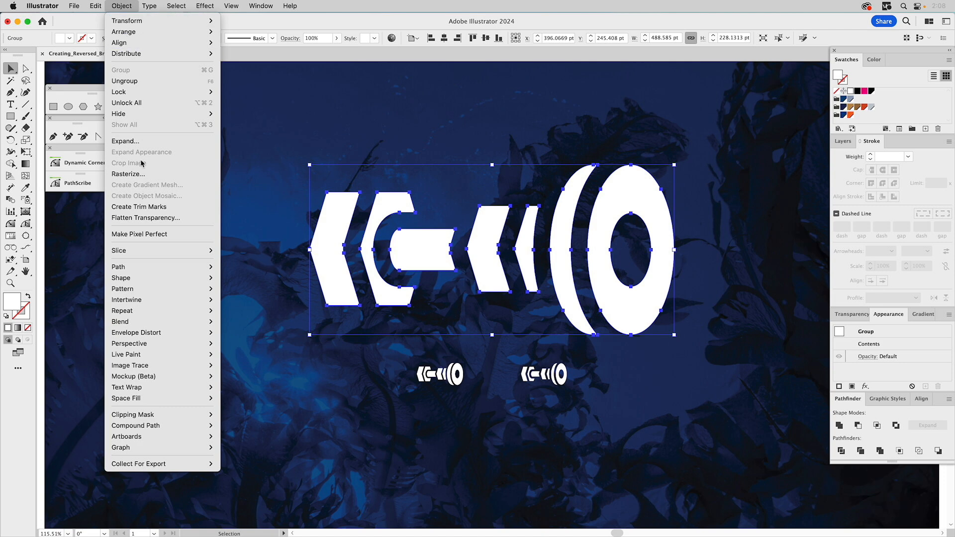
{"action": "mouse_move", "coordinate": [133, 427]}
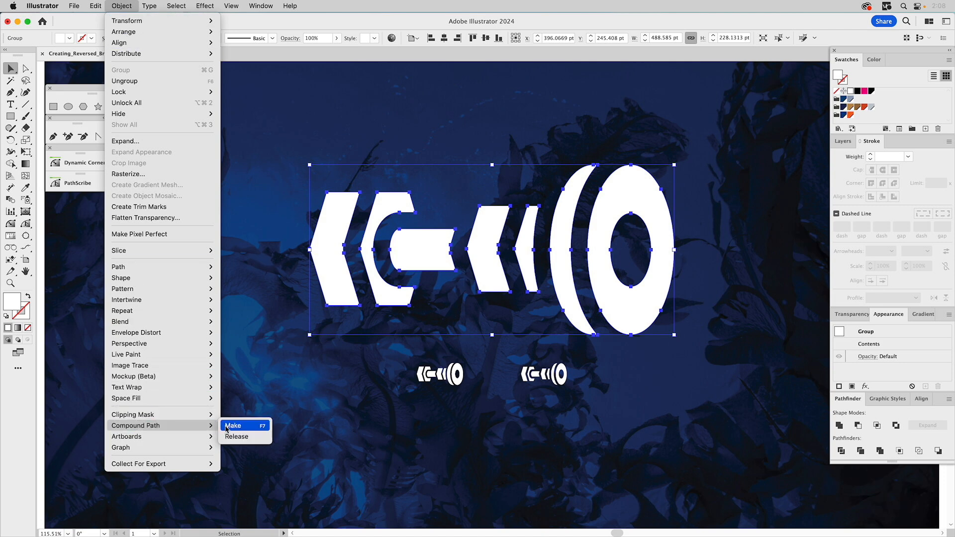
{"action": "left_click", "coordinate": [263, 428]}
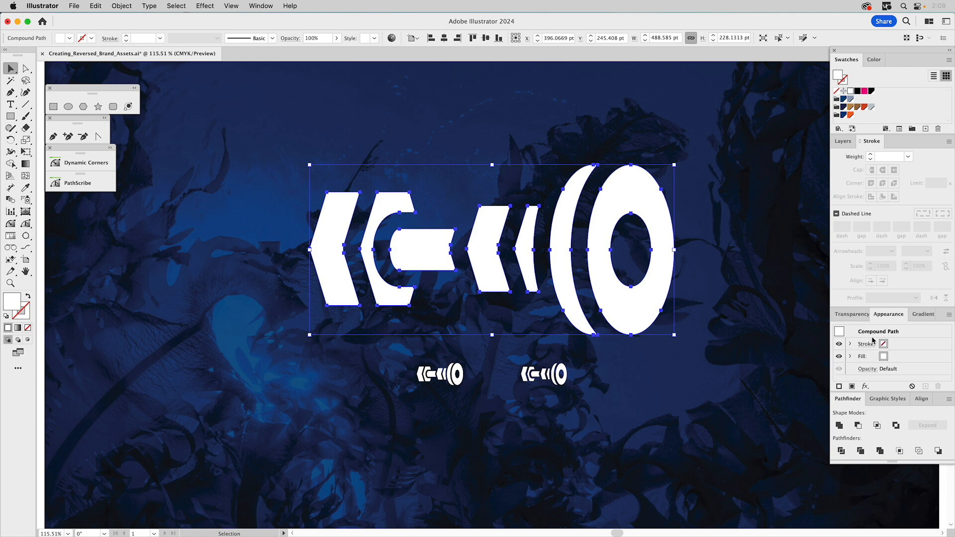
{"action": "left_click", "coordinate": [765, 226]}
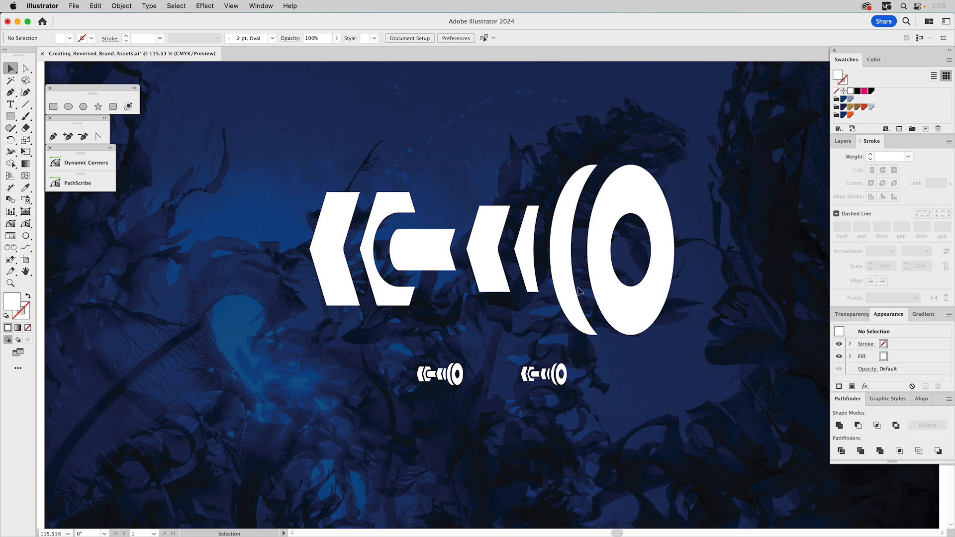
- In the Layers panel, show the Detail Fix layer and hide the Fix Irradiation layer
{"action": "left_click", "coordinate": [844, 141]}
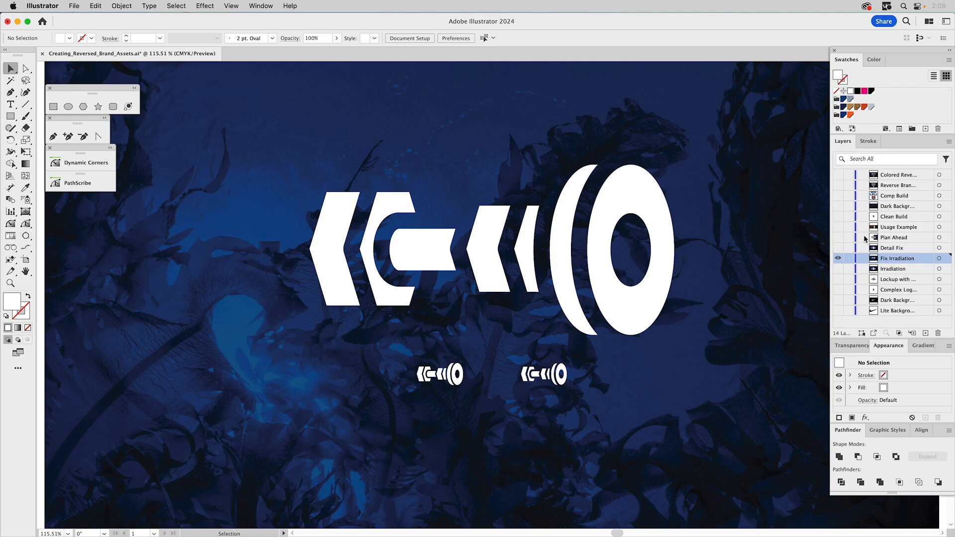
{"action": "left_click", "coordinate": [839, 247]}
{"action": "left_click", "coordinate": [838, 258]}
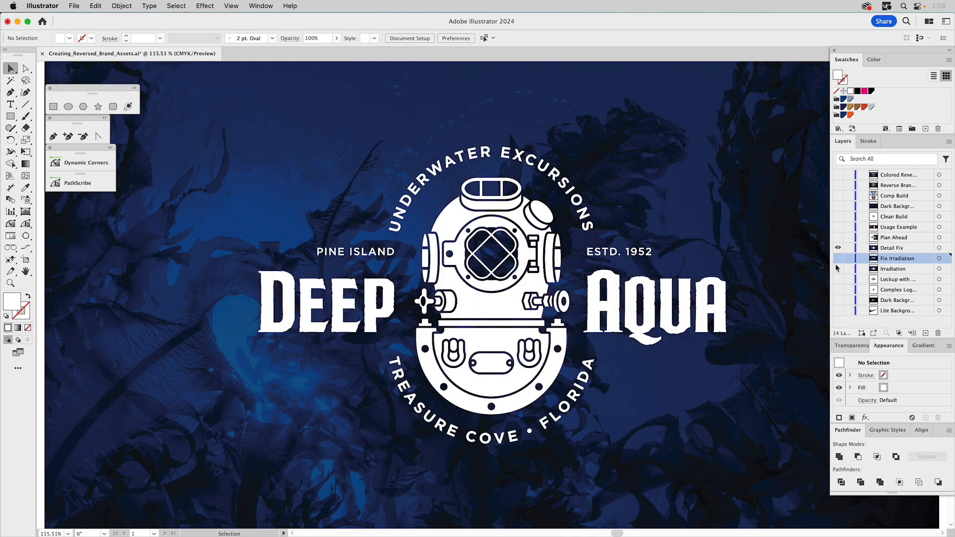
- Compare the Deep Aqua logo versions by toggling the Irradiation, Detail Fix, Fix Irradiation and Lockup layers' visibility
{"action": "left_click", "coordinate": [838, 268]}
{"action": "left_click", "coordinate": [837, 248]}
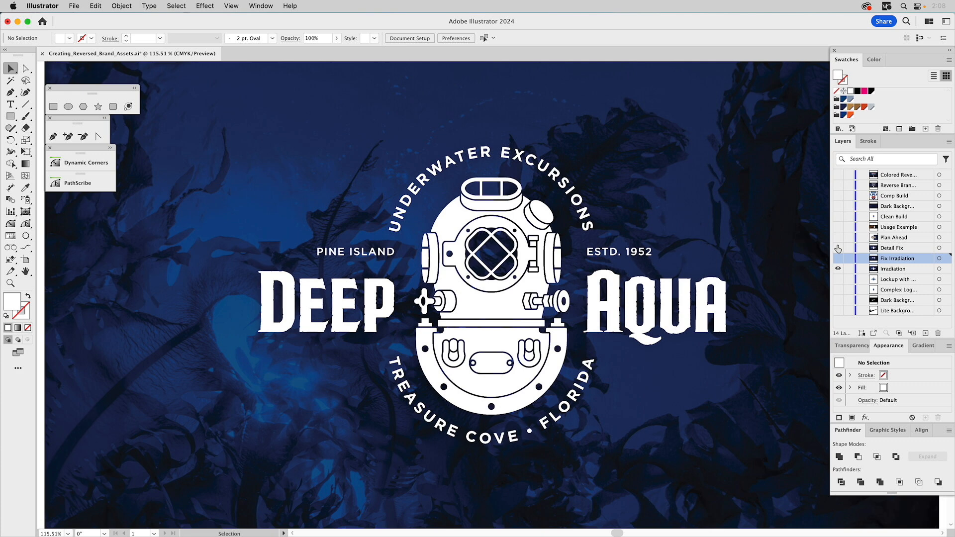
{"action": "left_click", "coordinate": [838, 248]}
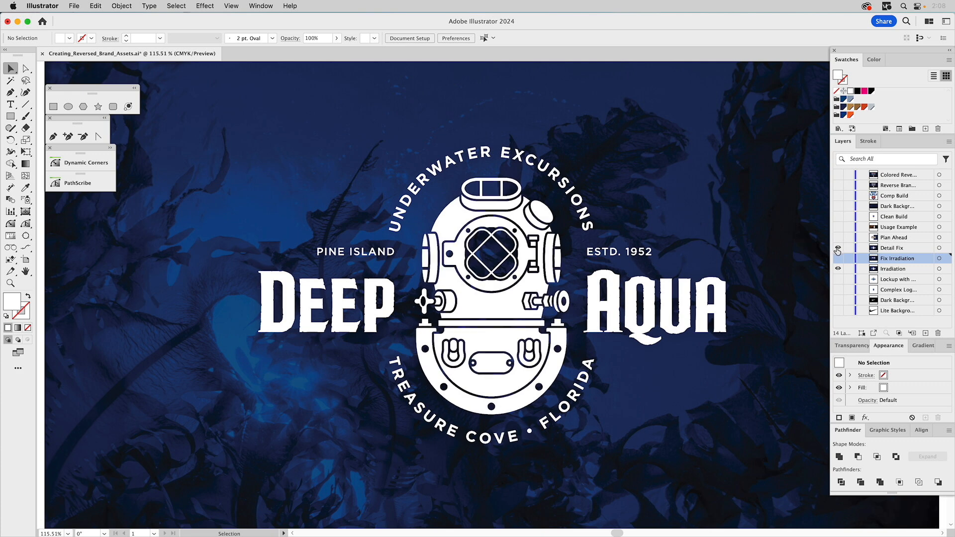
{"action": "left_click", "coordinate": [837, 269]}
{"action": "left_click", "coordinate": [838, 279]}
{"action": "left_click", "coordinate": [837, 248]}
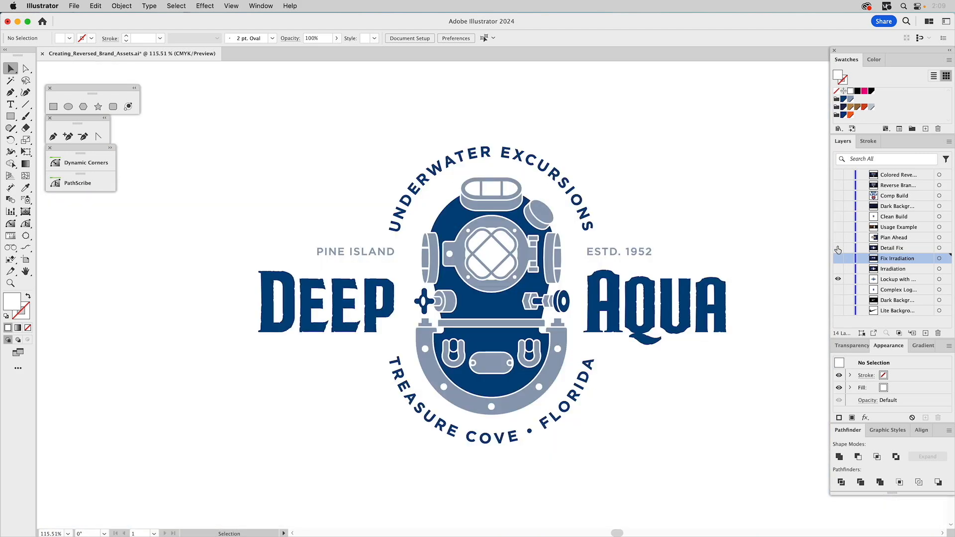
{"action": "left_click", "coordinate": [837, 249]}
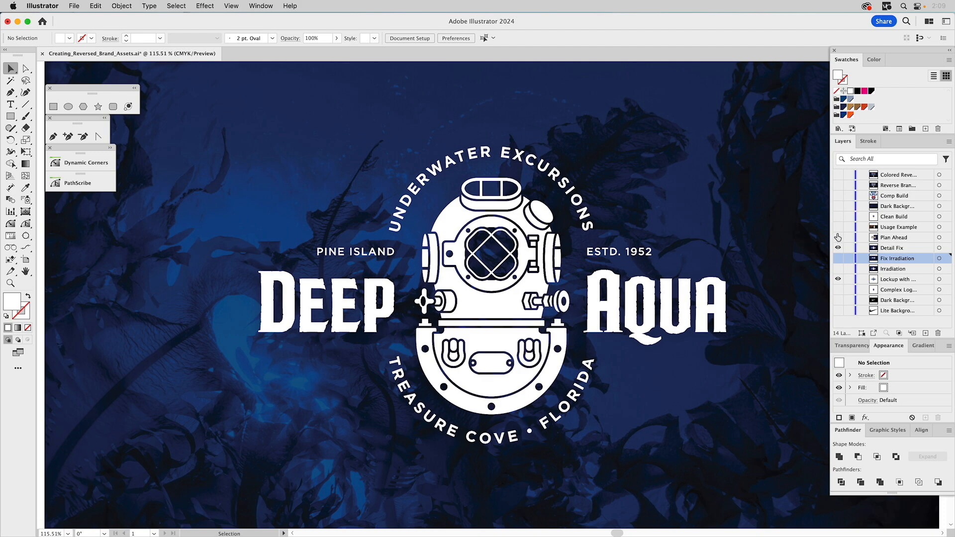
- Show and select the Plan Ahead layer, hiding the Detail Fix and Lockup layers
{"action": "left_click", "coordinate": [837, 238]}
{"action": "left_click", "coordinate": [837, 248]}
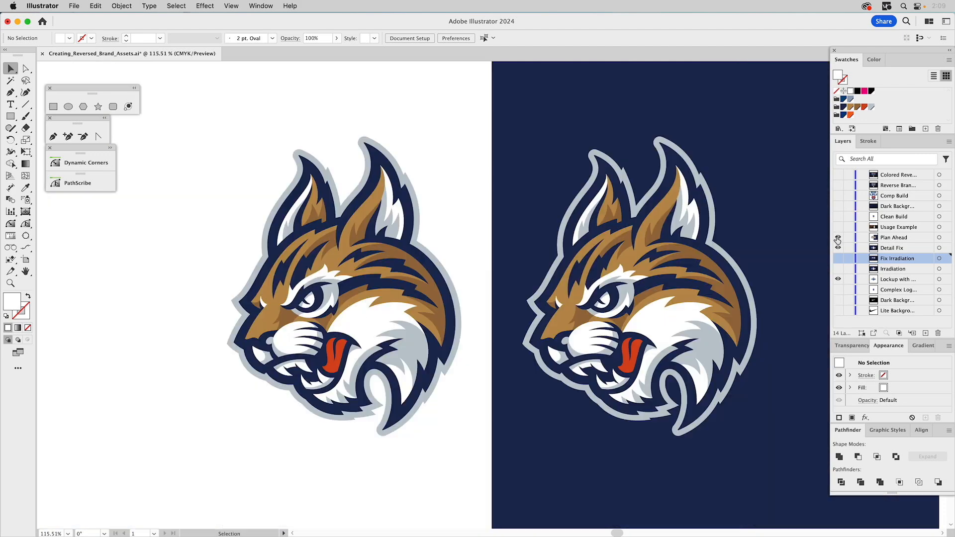
{"action": "left_click", "coordinate": [837, 279]}
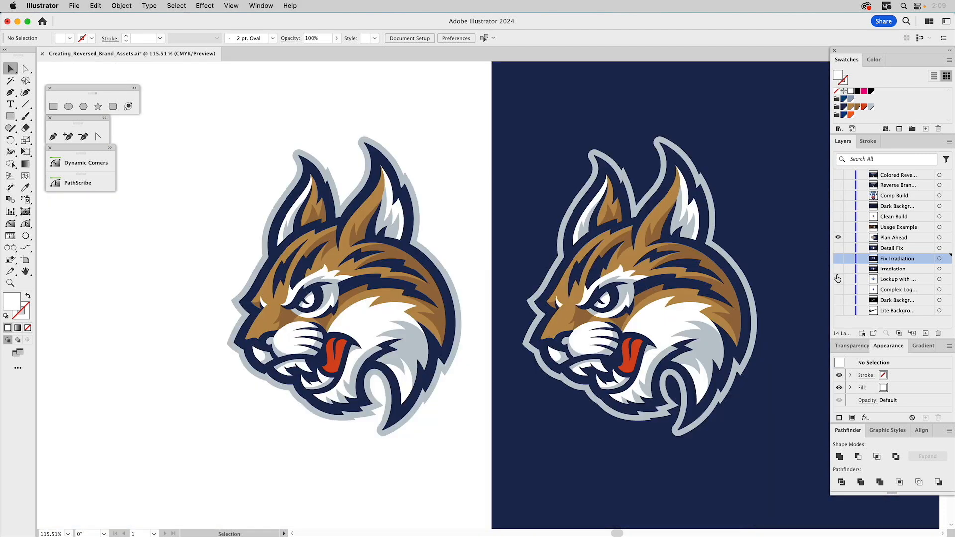
{"action": "left_click", "coordinate": [886, 238]}
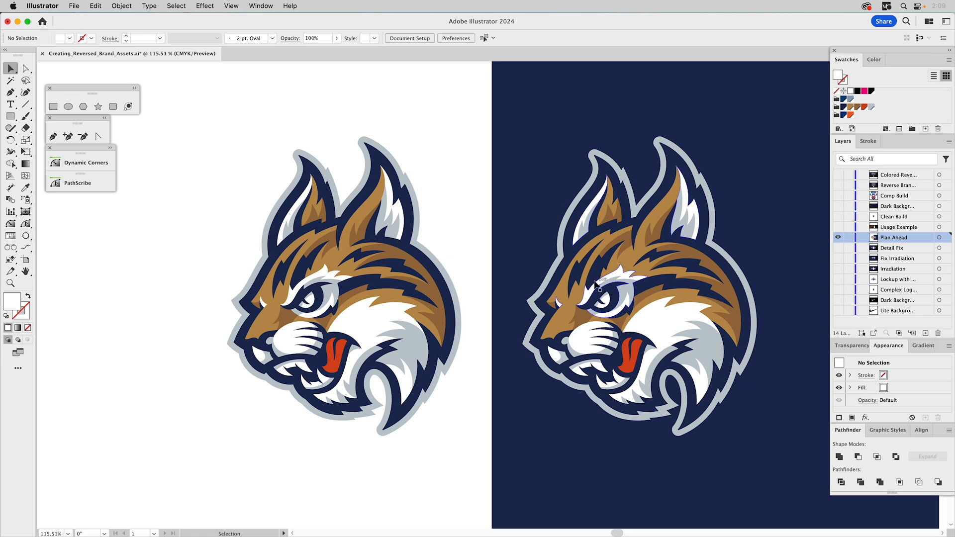
- Ungroup the lynx mascot artwork on the dark background and deselect it
{"action": "left_click", "coordinate": [616, 290]}
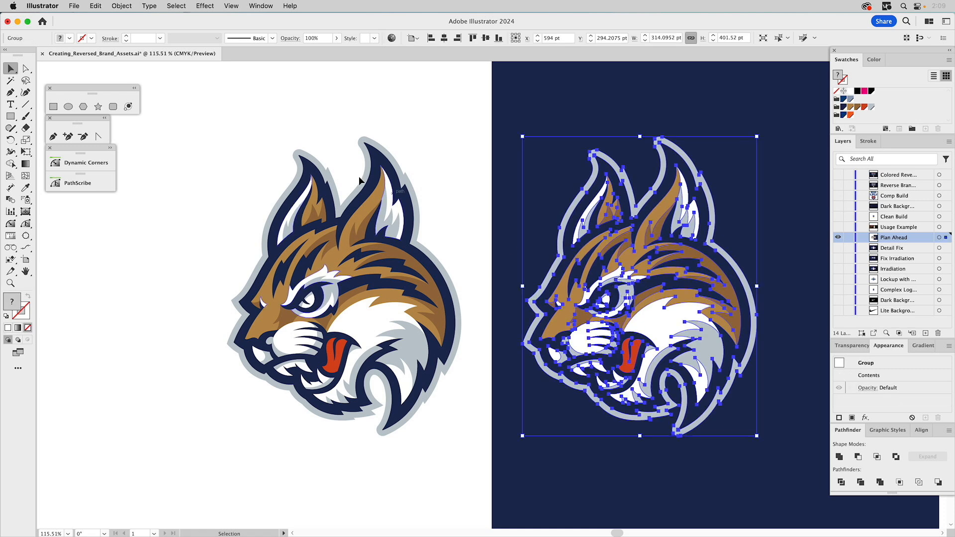
{"action": "left_click", "coordinate": [122, 6]}
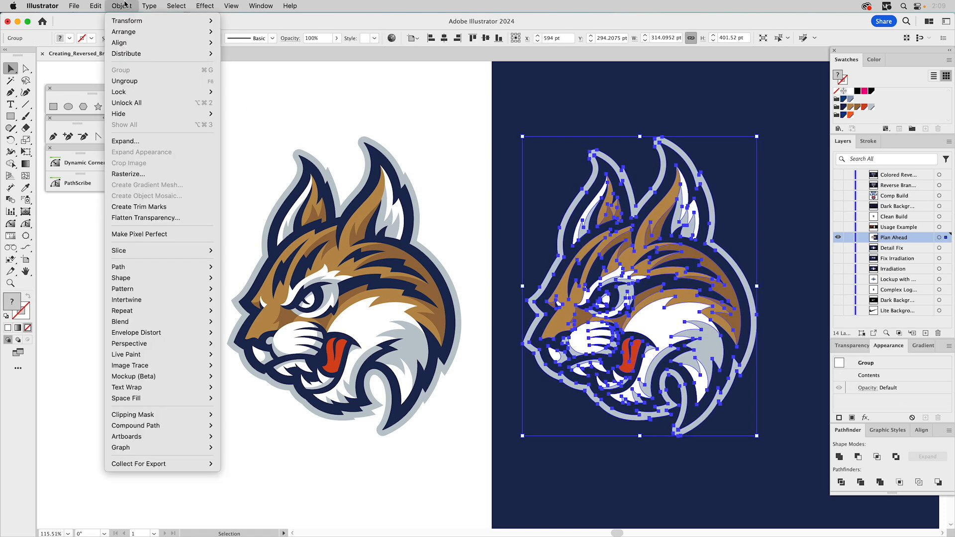
{"action": "left_click", "coordinate": [137, 86]}
{"action": "left_click", "coordinate": [404, 94]}
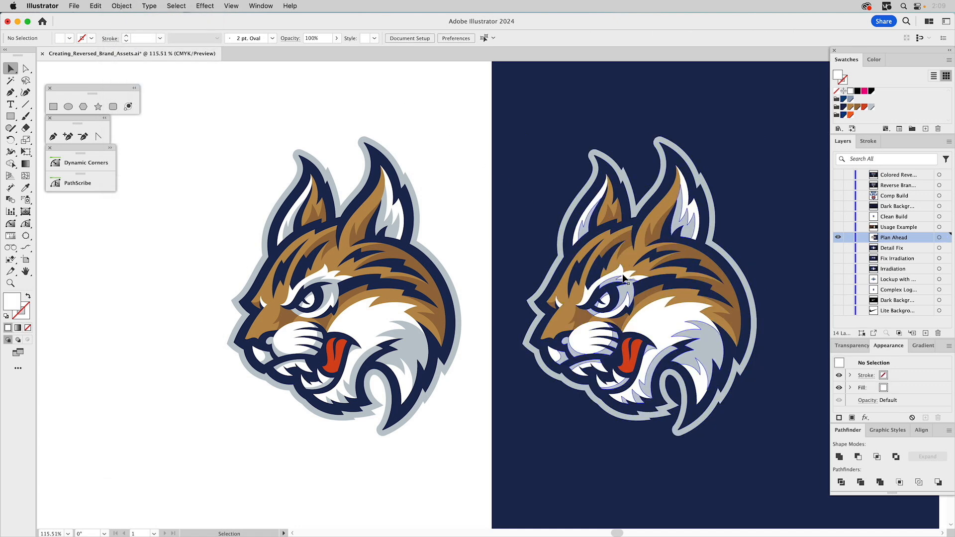
- Delete the inner ear detail shapes of the reversed lynx
{"action": "left_click", "coordinate": [628, 240]}
{"action": "left_click_drag", "start_coordinate": [628, 241], "coordinate": [672, 236]}
{"action": "key", "text": "Delete"}
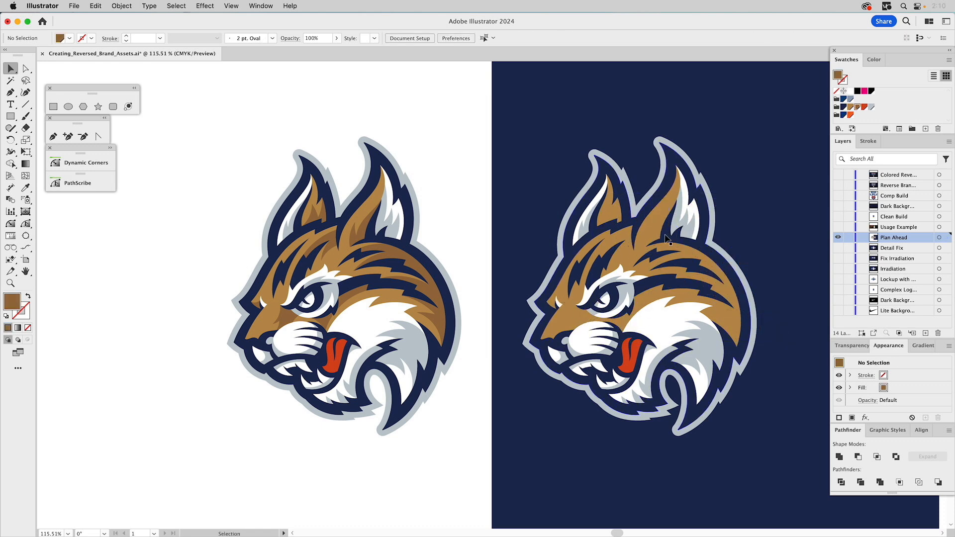
{"action": "left_click_drag", "start_coordinate": [695, 230], "coordinate": [709, 227]}
{"action": "key", "text": "Delete"}
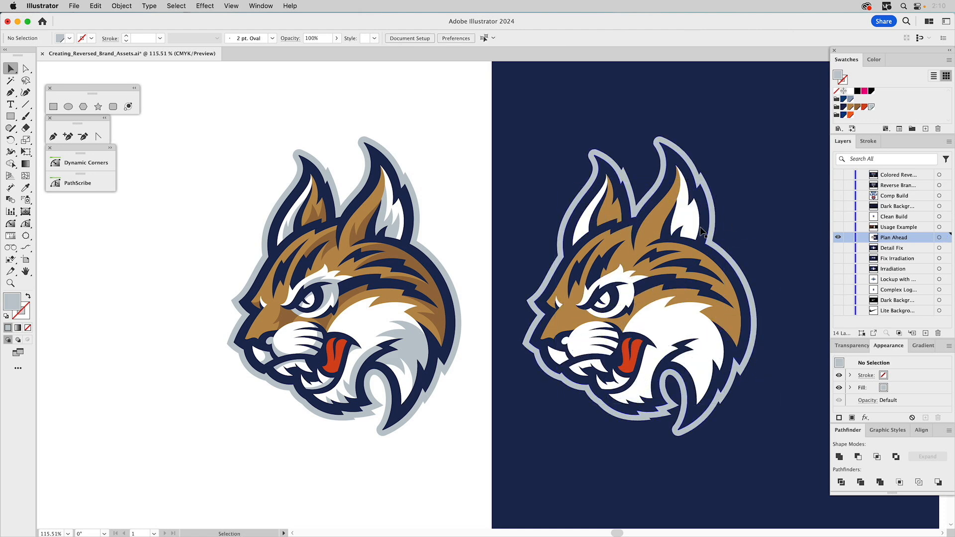
- Delete the white eye, brow and cheek detail shapes from the reversed lynx
{"action": "left_click", "coordinate": [622, 269]}
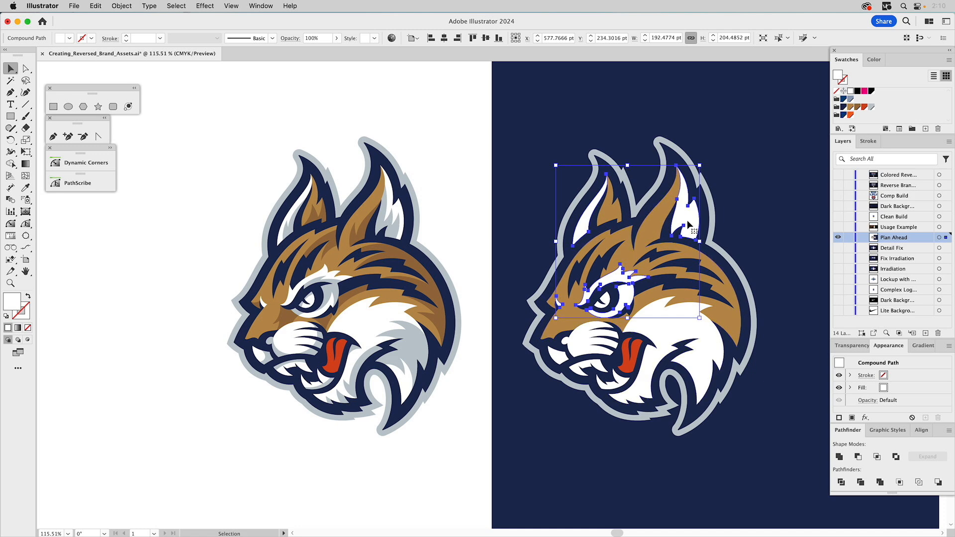
{"action": "left_click_drag", "start_coordinate": [690, 215], "coordinate": [757, 221]}
{"action": "key", "text": "Delete"}
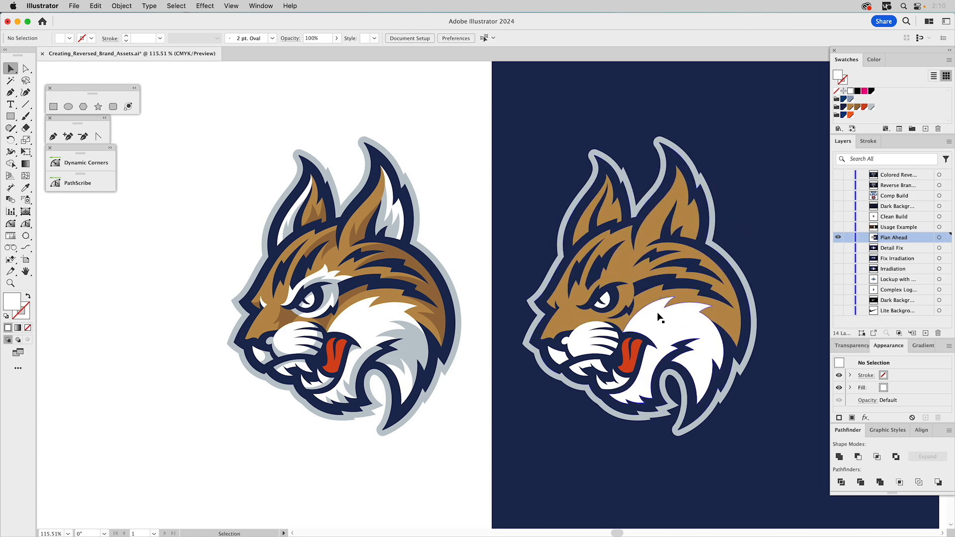
{"action": "left_click", "coordinate": [656, 319]}
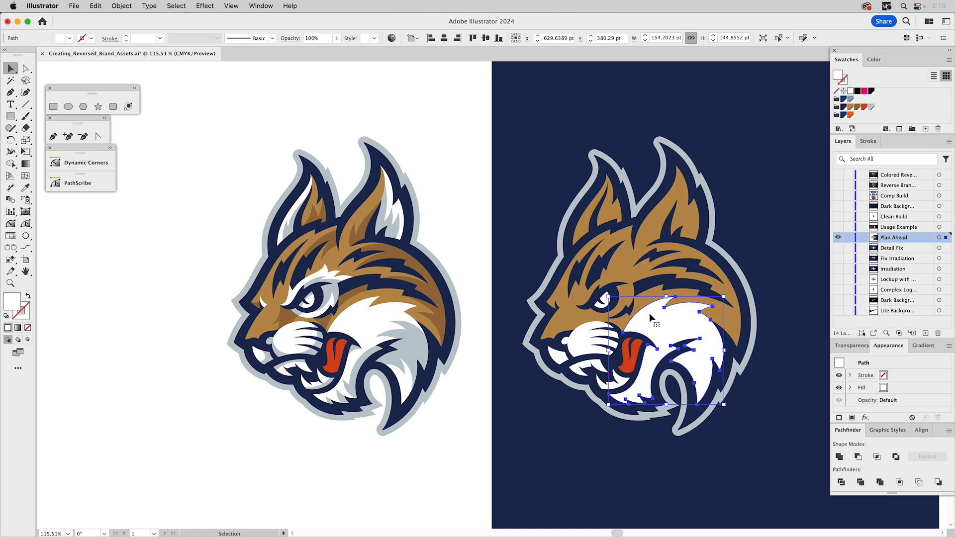
{"action": "left_click_drag", "start_coordinate": [649, 315], "coordinate": [725, 313]}
{"action": "key", "text": "Delete"}
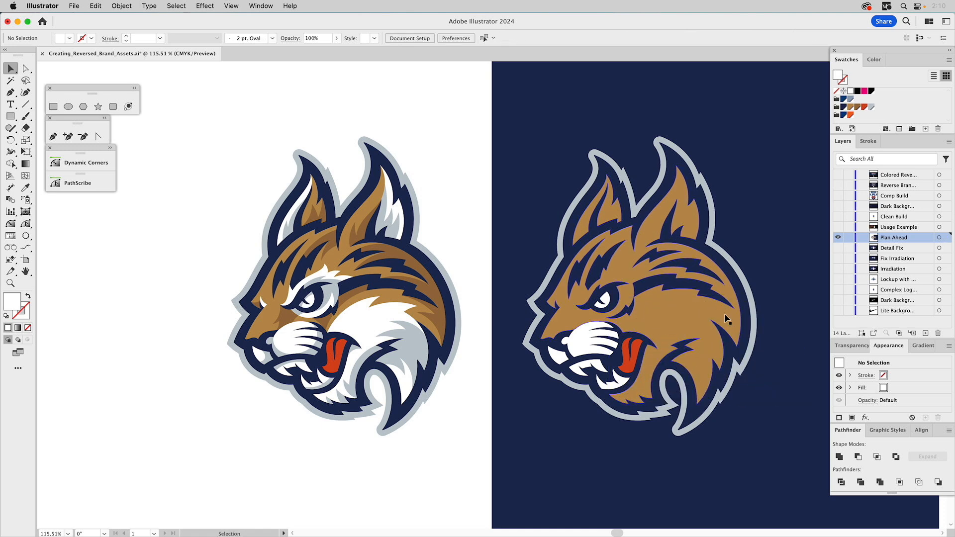
- Select the remaining interior fill shapes of the lynx and unite them into one shape with Unite
{"action": "left_click", "coordinate": [616, 265]}
{"action": "left_click", "coordinate": [607, 300], "text": "shift"}
{"action": "left_click", "coordinate": [591, 342], "text": "shift"}
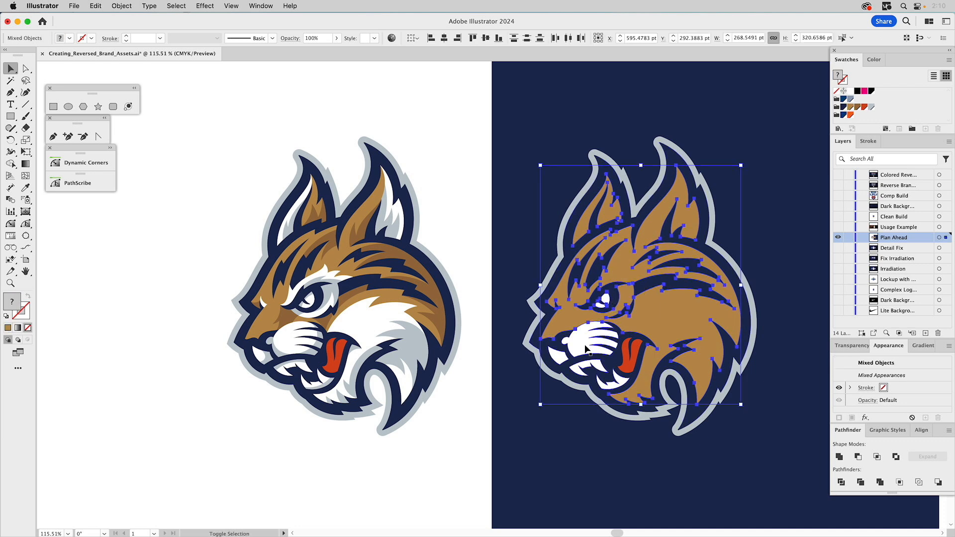
{"action": "left_click", "coordinate": [624, 348], "text": "shift"}
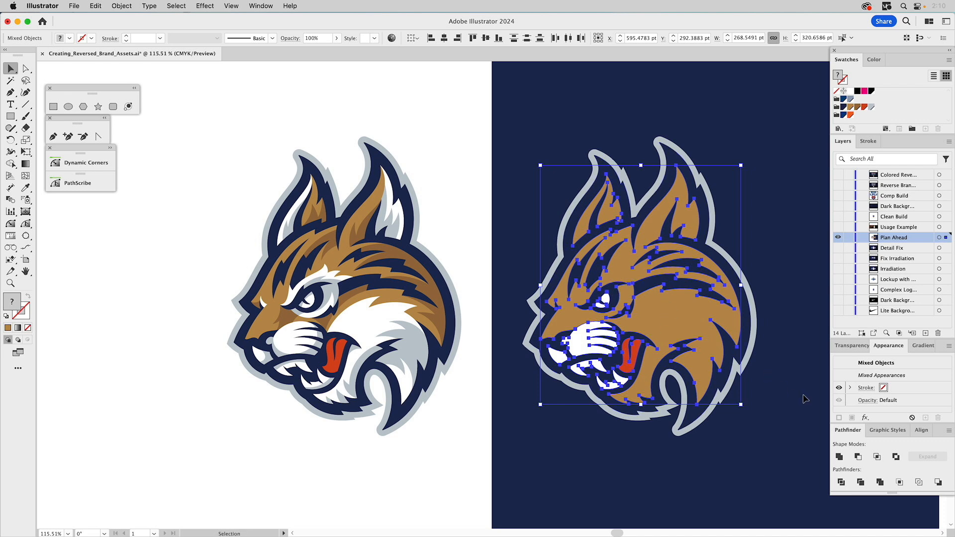
{"action": "left_click", "coordinate": [839, 458]}
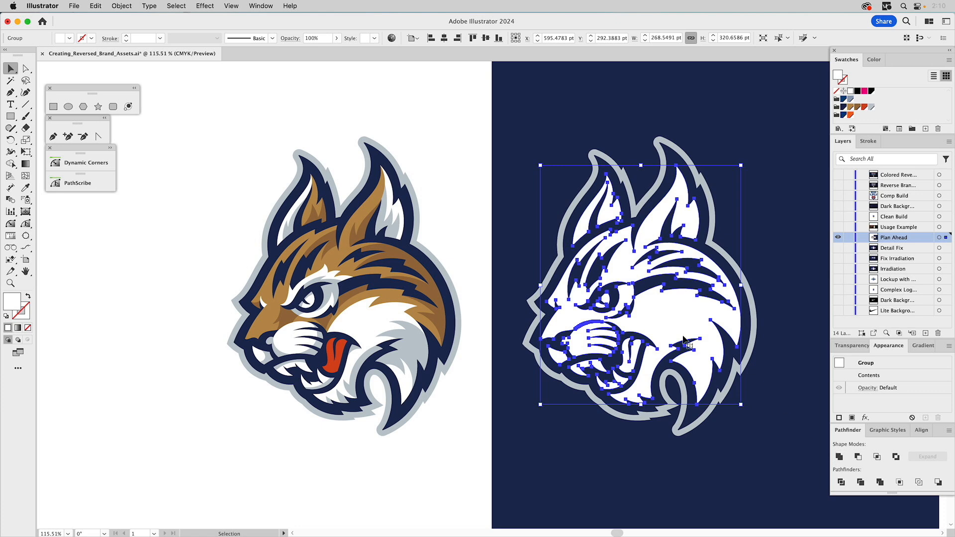
- Zoom in on the united shape's edge and apply Unite again to clear stray points
{"action": "key", "text": "z"}
{"action": "left_click", "coordinate": [629, 355]}
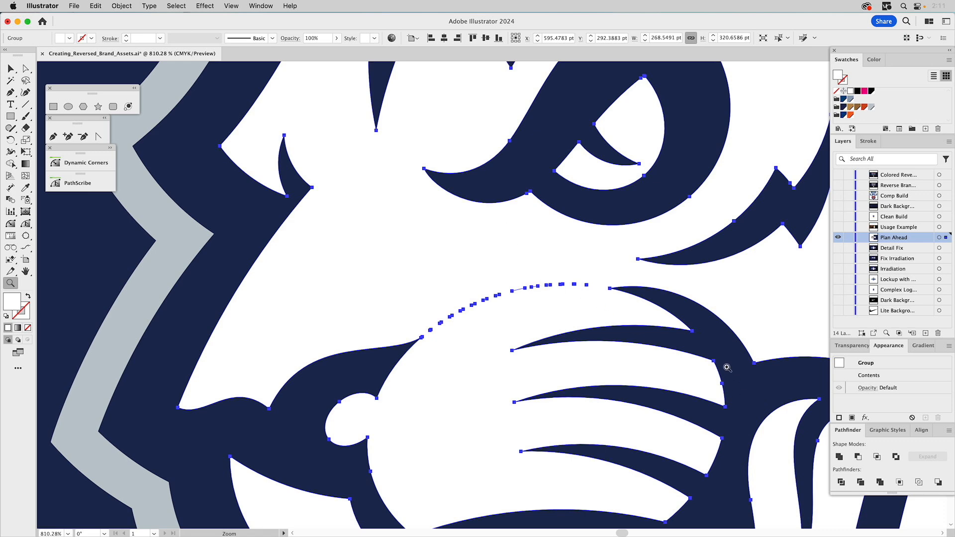
{"action": "left_click", "coordinate": [839, 457]}
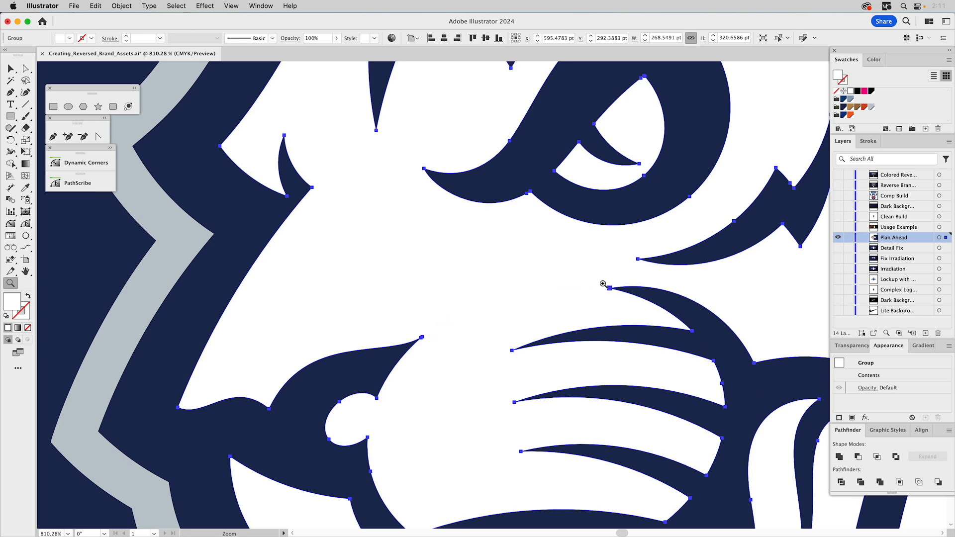
- Select the united white compound path together with the navy outline path and apply Minus Front
{"action": "left_click", "coordinate": [565, 269], "text": "alt"}
{"action": "left_click", "coordinate": [565, 268], "text": "alt"}
{"action": "left_click", "coordinate": [565, 268], "text": "alt"}
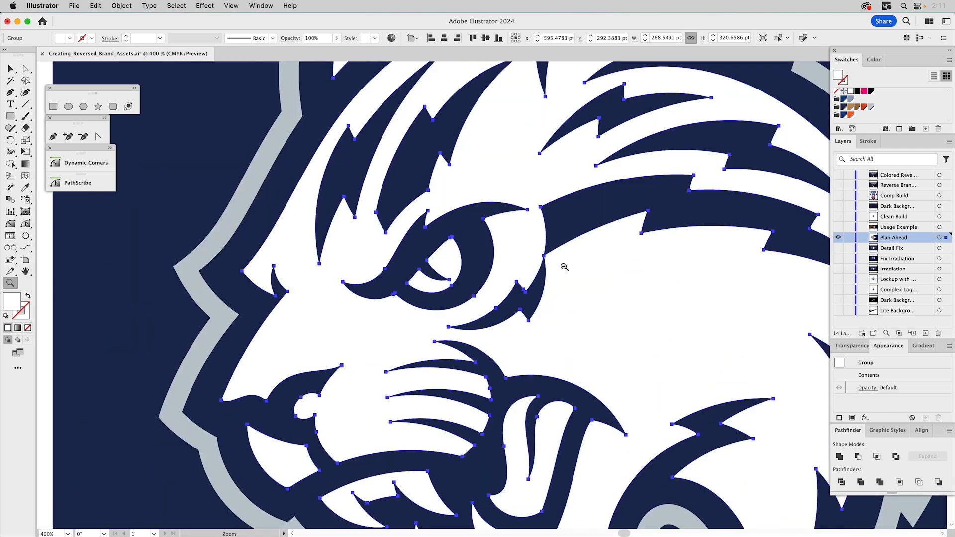
{"action": "left_click", "coordinate": [564, 267], "text": "alt"}
{"action": "left_click", "coordinate": [563, 267], "text": "alt"}
{"action": "left_click_drag", "start_coordinate": [475, 263], "coordinate": [581, 237]}
{"action": "key", "text": "v"}
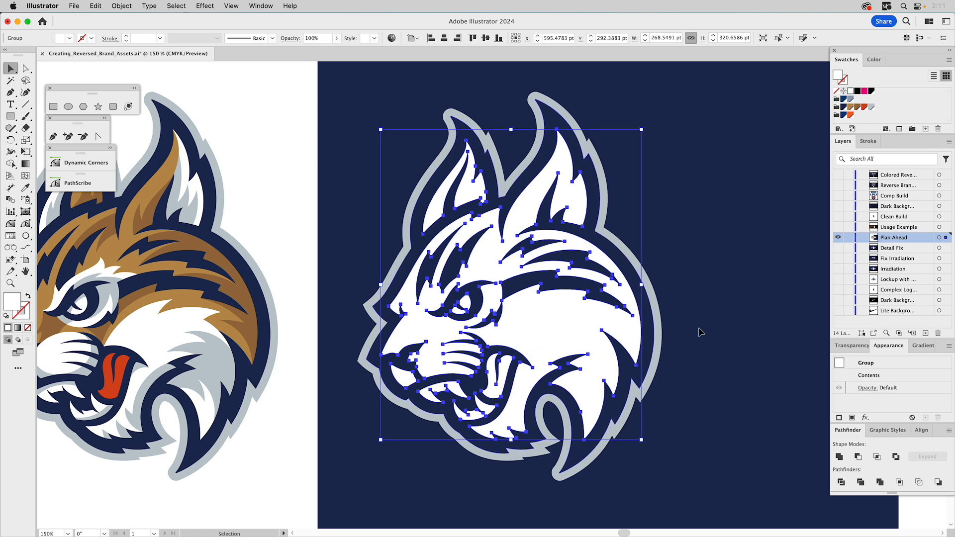
{"action": "double_click", "coordinate": [860, 368]}
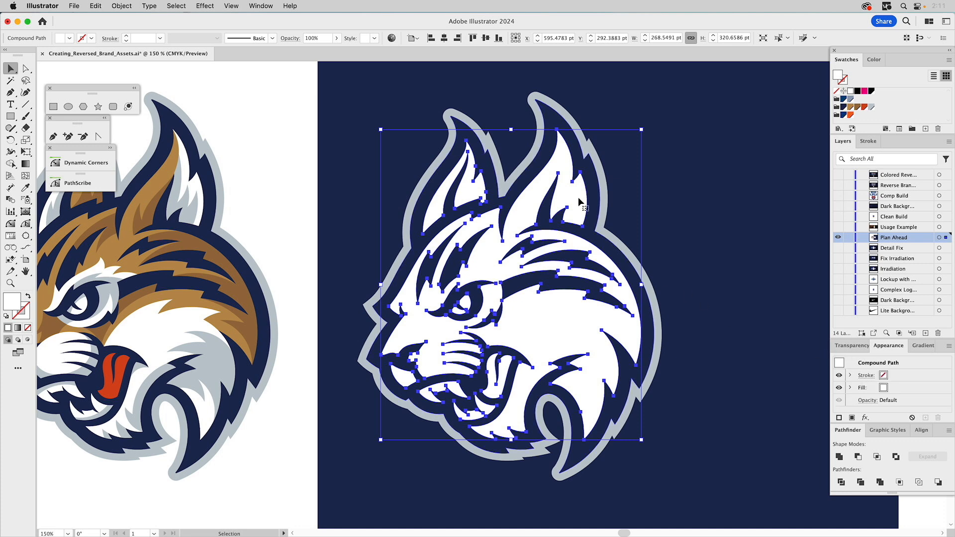
{"action": "left_click", "coordinate": [591, 224]}
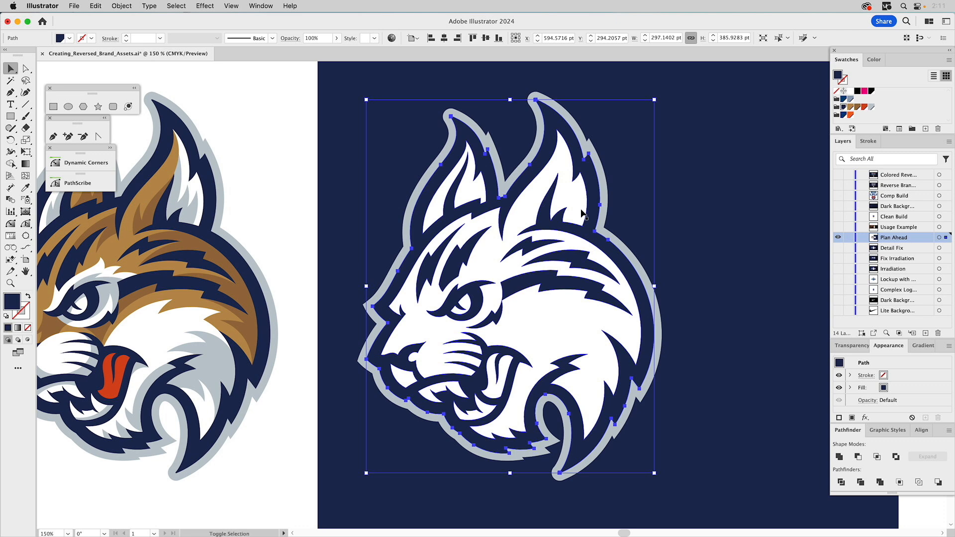
{"action": "left_click", "coordinate": [582, 213], "text": "shift"}
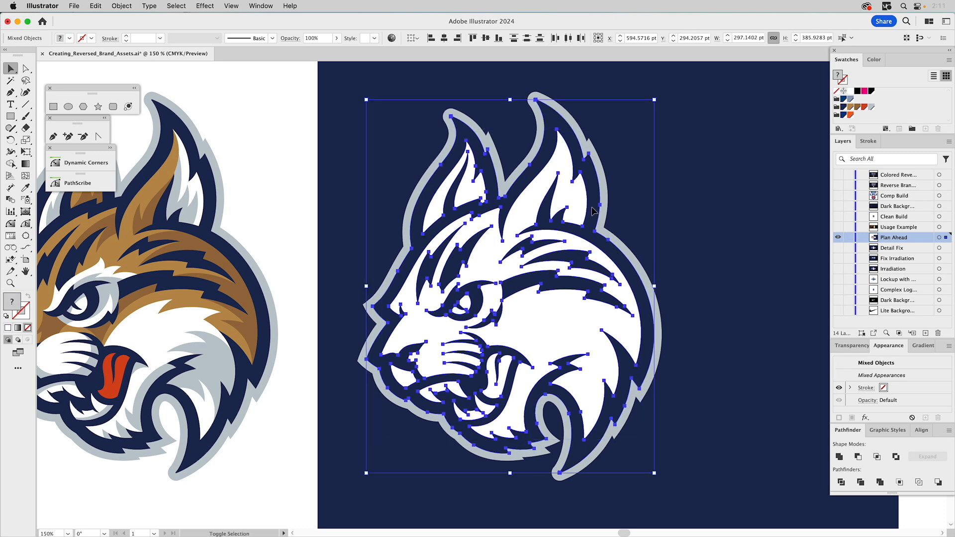
{"action": "left_click", "coordinate": [857, 456]}
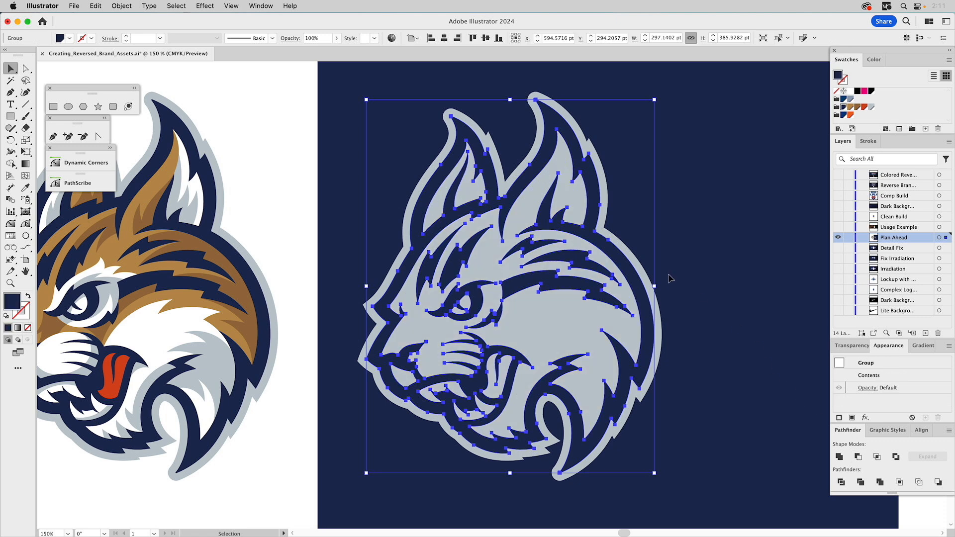
{"action": "left_click_drag", "start_coordinate": [541, 162], "coordinate": [564, 180]}
{"action": "key", "text": "super+z"}
- Select the resulting compound path together with the gray outer shape and apply Minus Front
{"action": "double_click", "coordinate": [865, 375]}
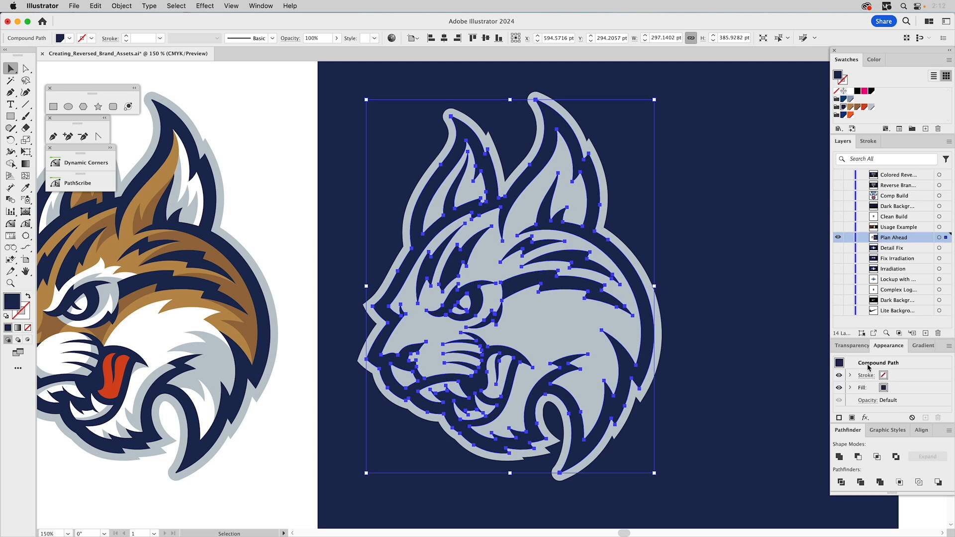
{"action": "left_click", "coordinate": [578, 307], "text": "shift"}
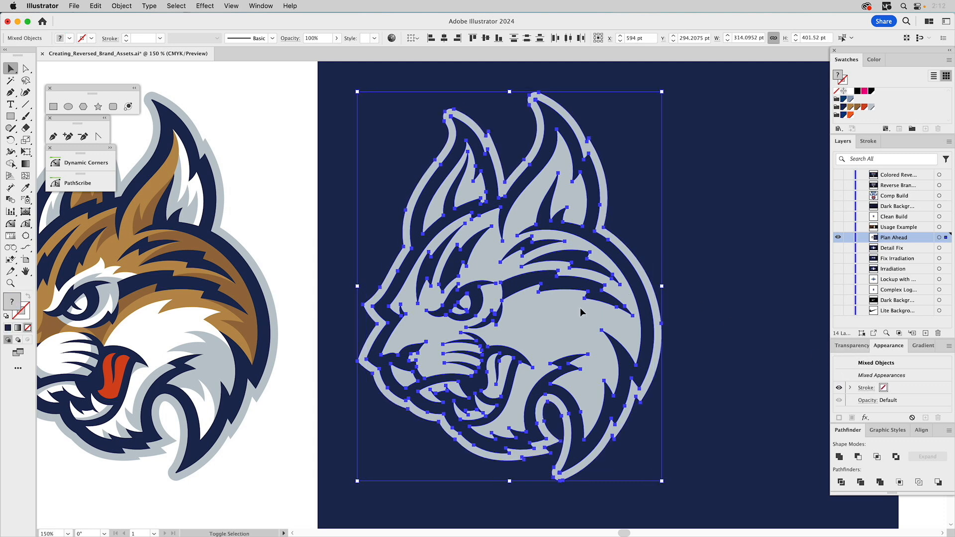
{"action": "left_click", "coordinate": [858, 457]}
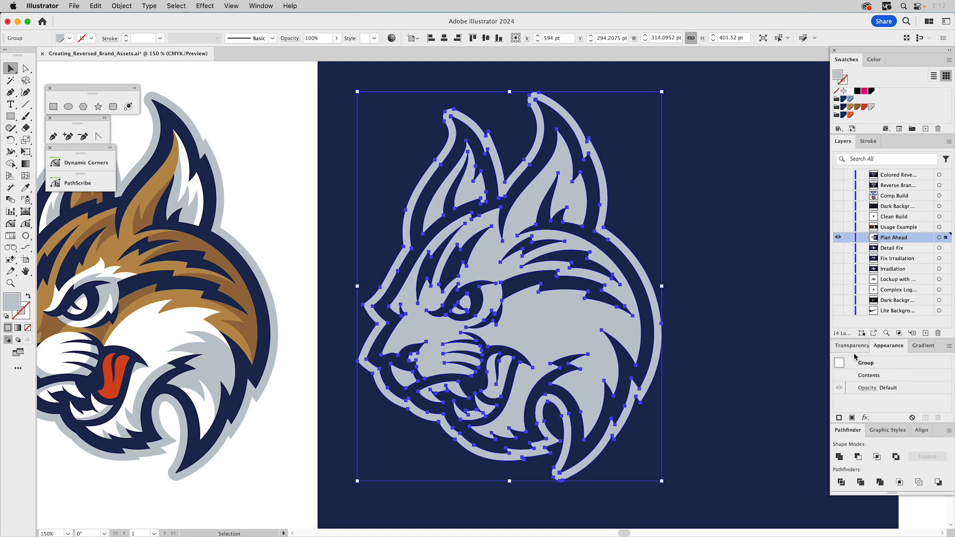
- Make a compound path from the result, fill it white, deselect, and fit the artboard in view
{"action": "key", "text": "super+8"}
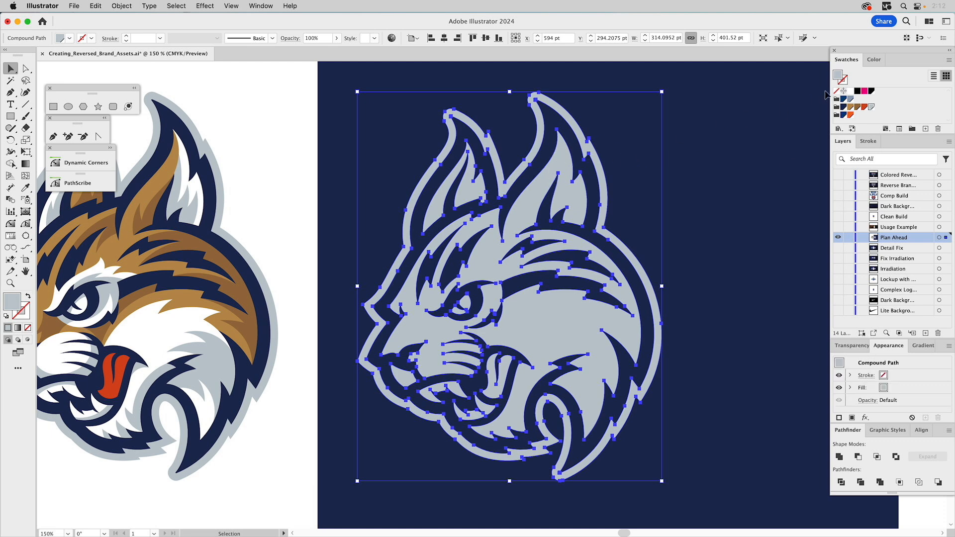
{"action": "left_click", "coordinate": [850, 91]}
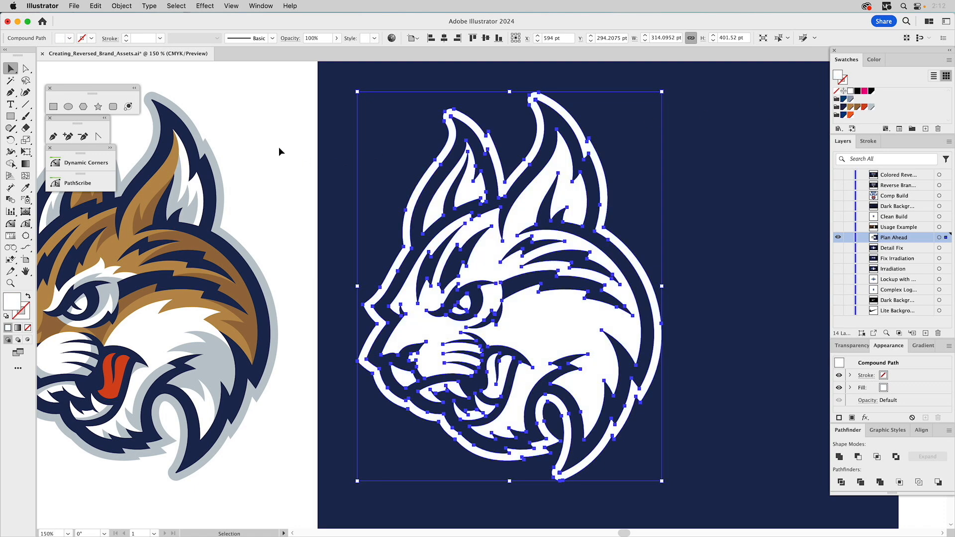
{"action": "key", "text": "super+shift+a"}
{"action": "key", "text": "super+0"}
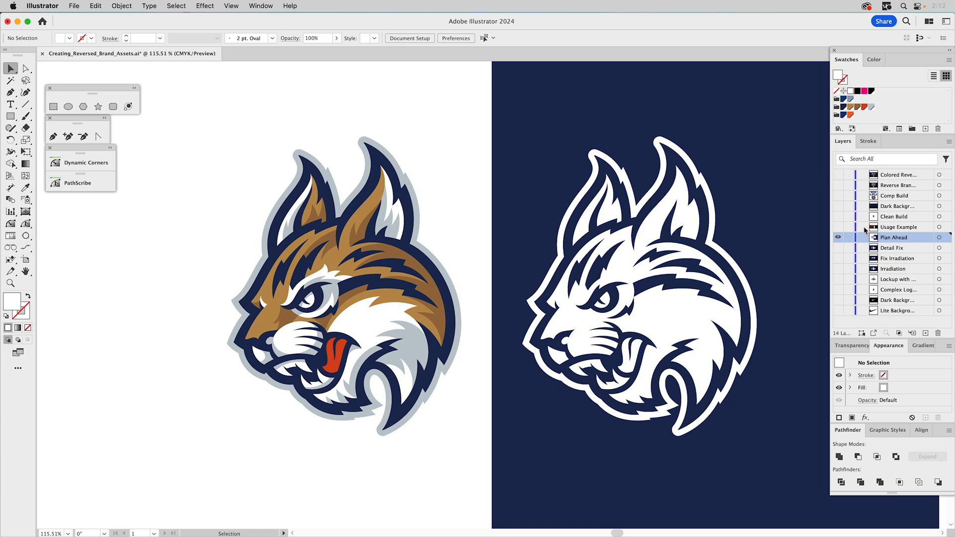
- Show and select the Usage Example layer to preview the reversed lynx in use
{"action": "left_click", "coordinate": [837, 227], "text": "alt"}
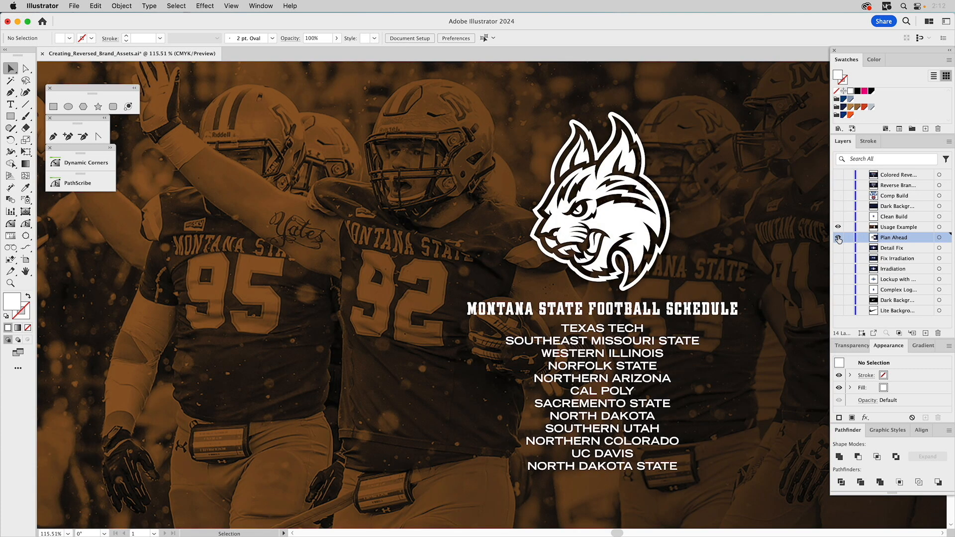
{"action": "left_click", "coordinate": [898, 228]}
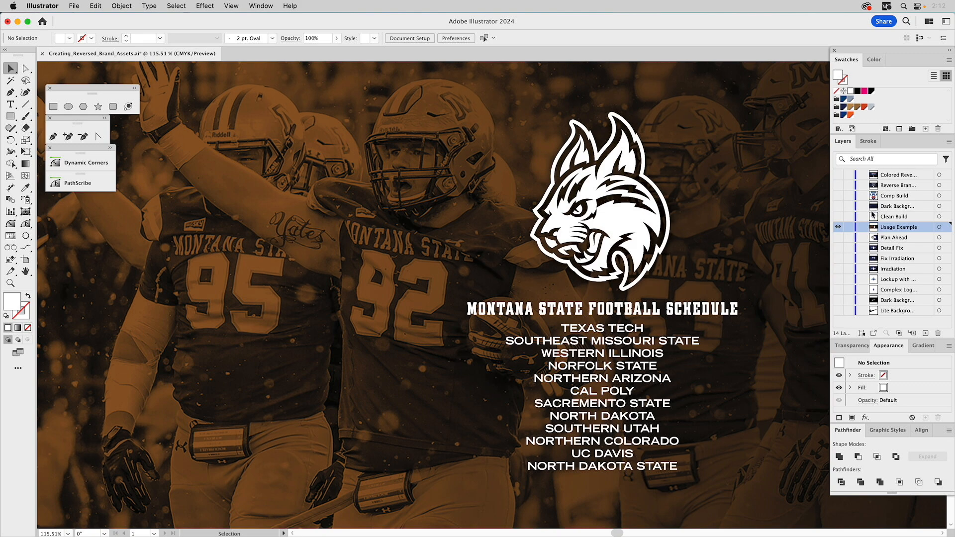
- Show and select the Clean Build layer and hide the Usage Example layer
{"action": "left_click", "coordinate": [838, 216]}
{"action": "left_click", "coordinate": [838, 227]}
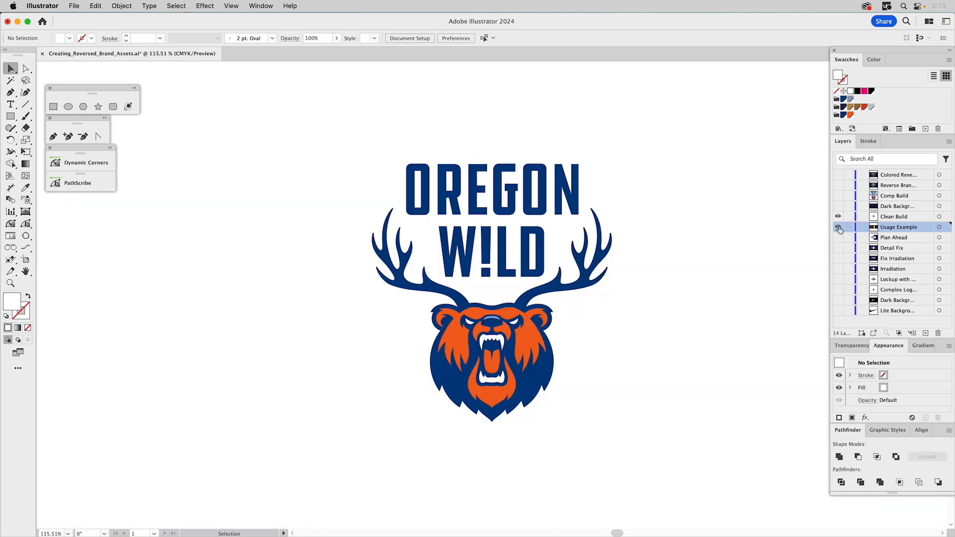
{"action": "left_click", "coordinate": [896, 217]}
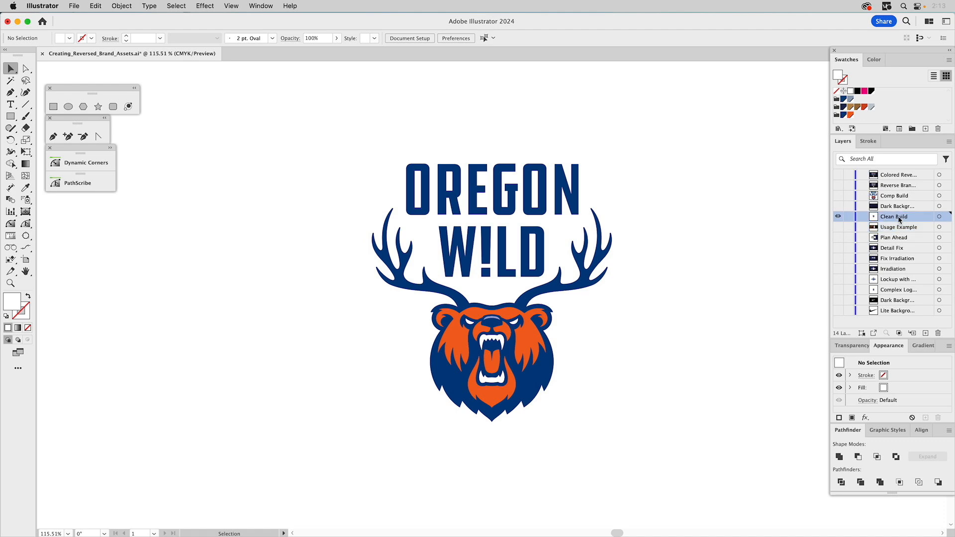
- Inspect the Clean Build artwork's paths and anchor points, switching between Outline and Preview views
{"action": "left_click", "coordinate": [567, 204]}
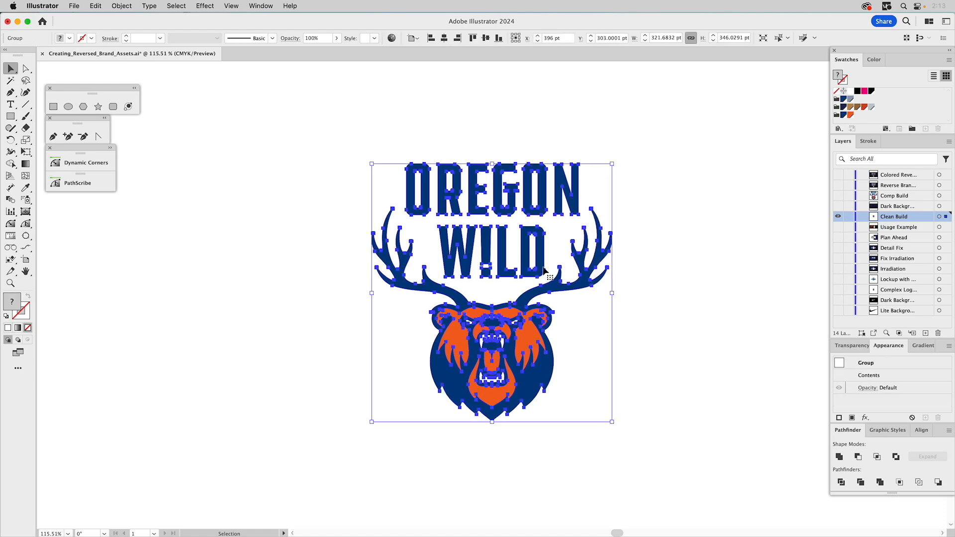
{"action": "key", "text": "a"}
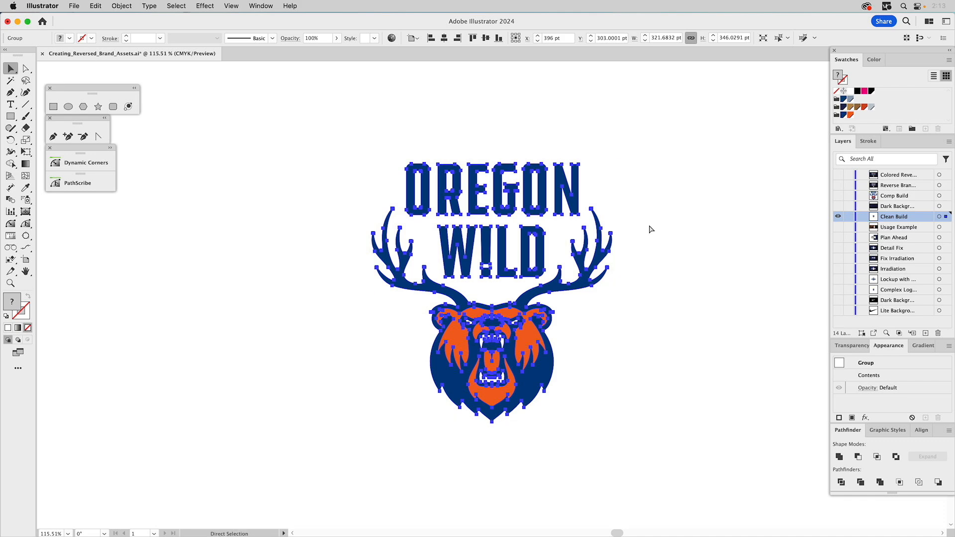
{"action": "key", "text": "super+y"}
{"action": "key", "text": "v"}
{"action": "left_click", "coordinate": [663, 260]}
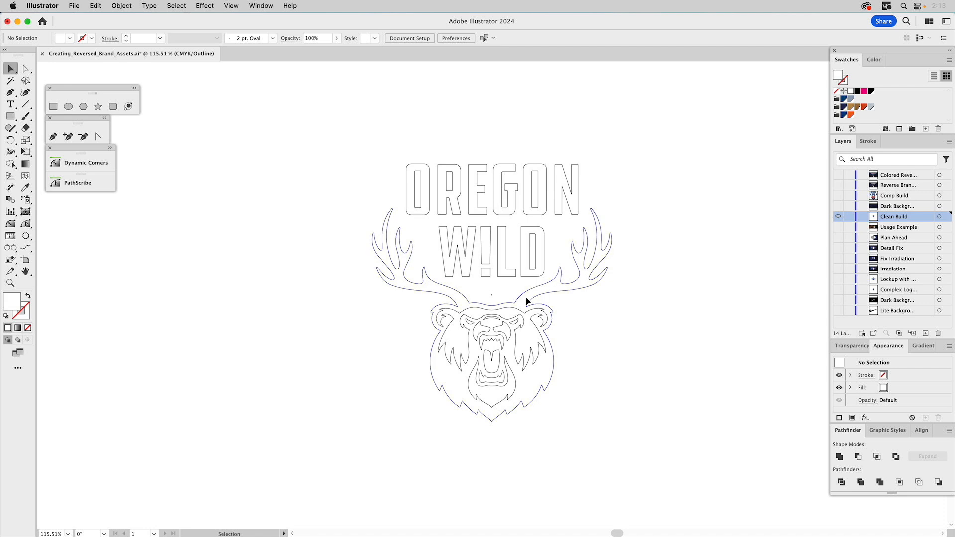
{"action": "key", "text": "super+y"}
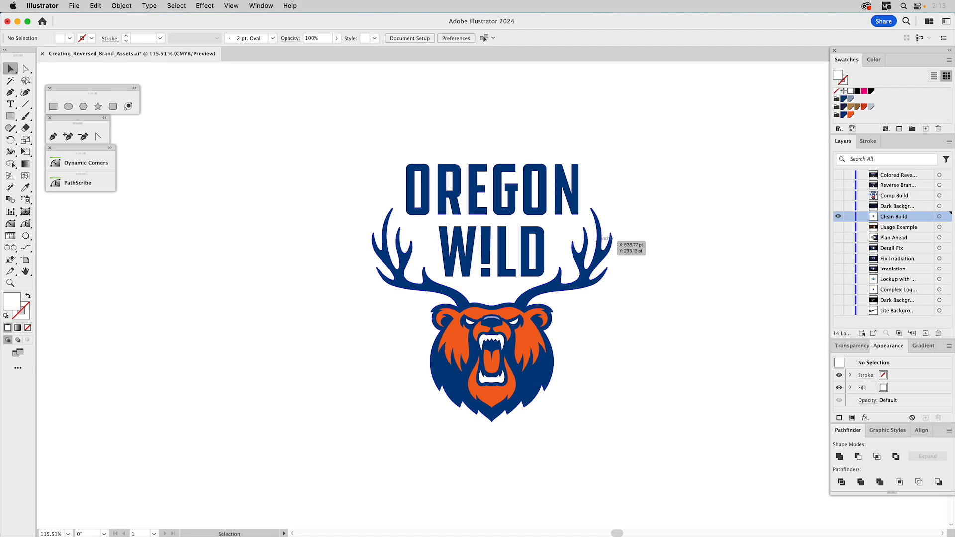
{"action": "left_click", "coordinate": [598, 241]}
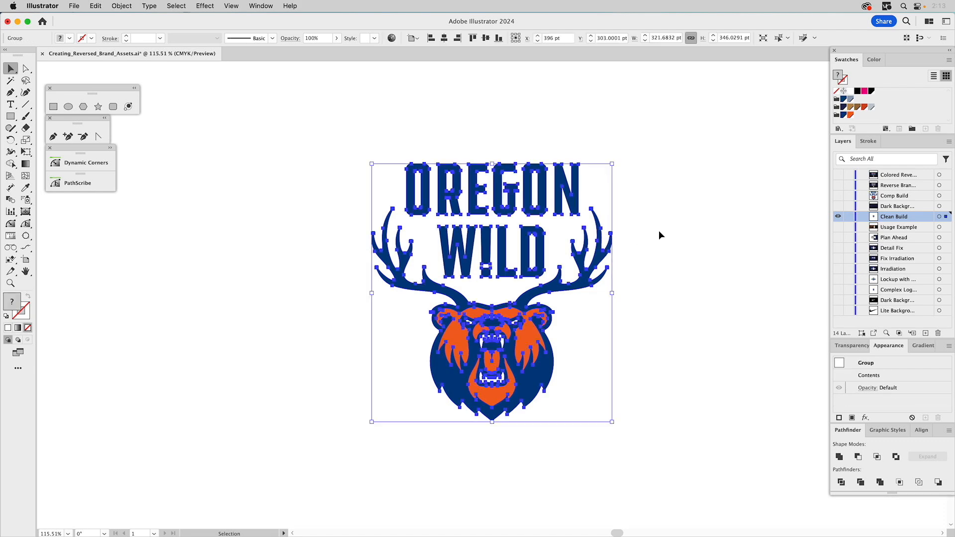
{"action": "left_click", "coordinate": [658, 231]}
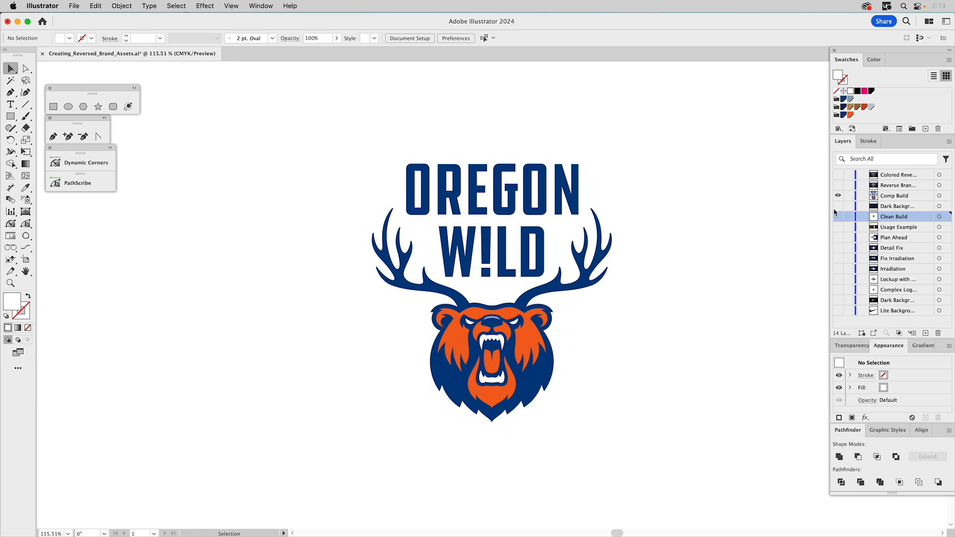
- Inspect the Comp Build layer's artwork and its antler paths in Outline view, then return to Preview
{"action": "left_click", "coordinate": [582, 256]}
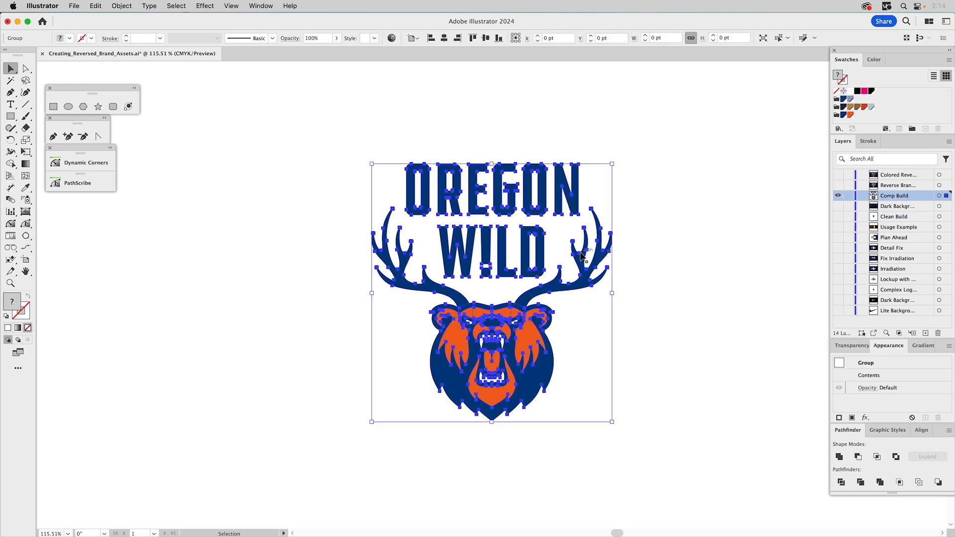
{"action": "key", "text": "super+y"}
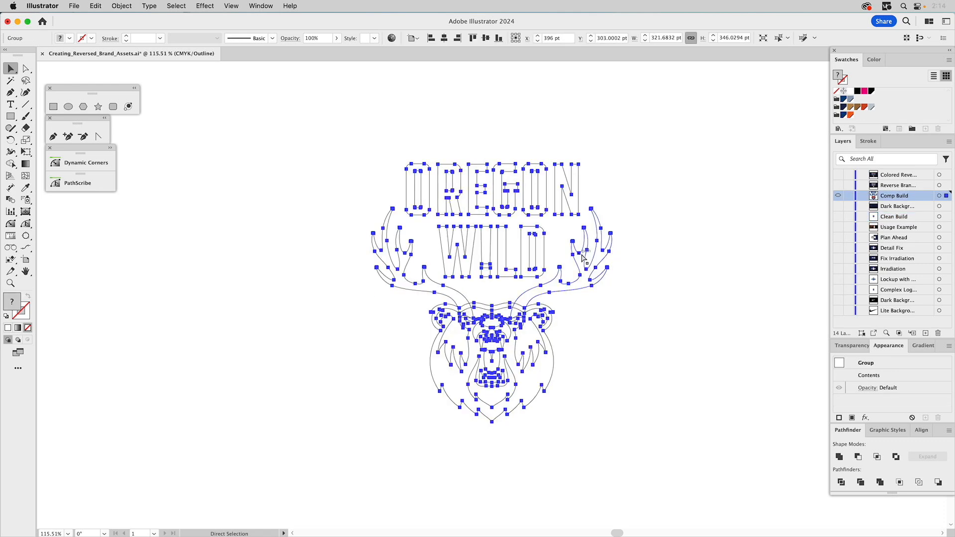
{"action": "left_click", "coordinate": [601, 304]}
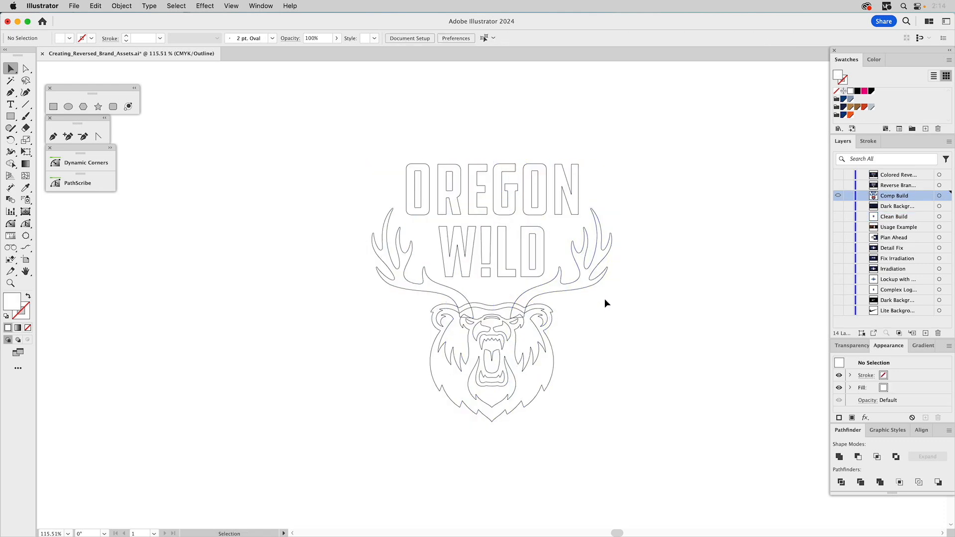
{"action": "key", "text": "a"}
{"action": "left_click", "coordinate": [553, 281]}
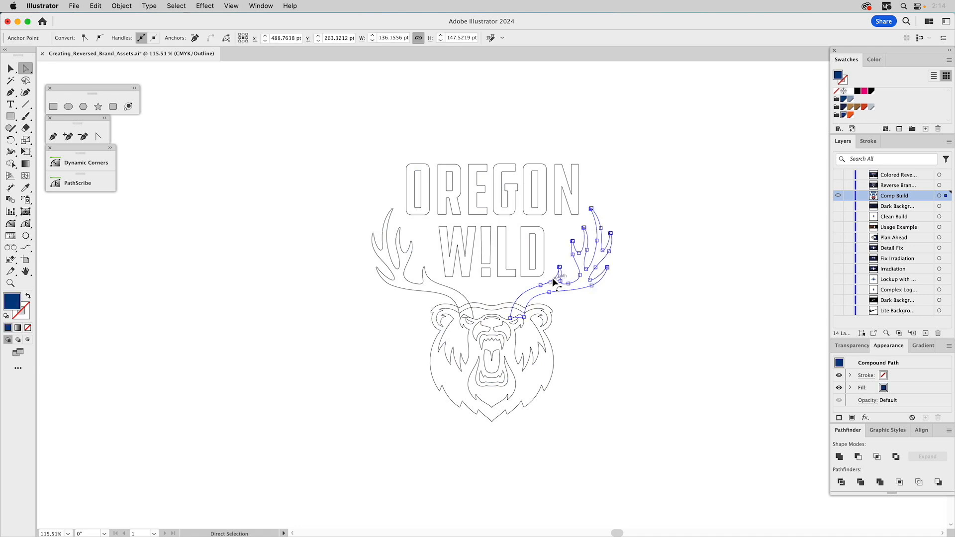
{"action": "left_click", "coordinate": [455, 292]}
{"action": "left_click", "coordinate": [615, 324]}
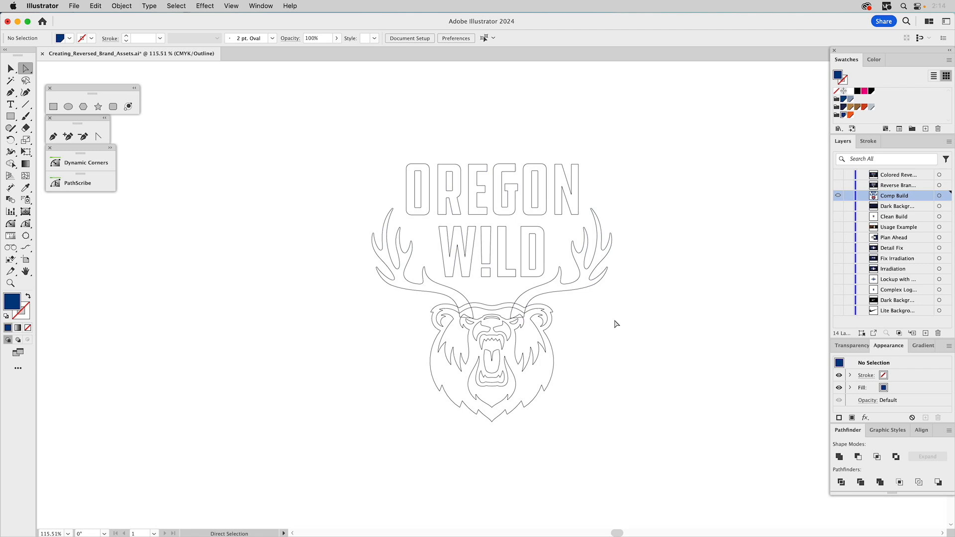
{"action": "key", "text": "v"}
{"action": "key", "text": "super+y"}
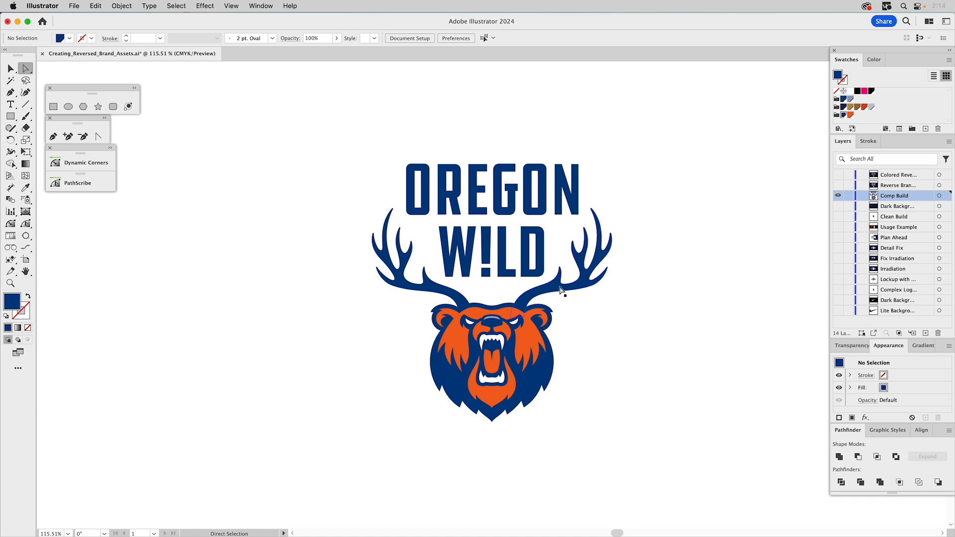
- Ungroup the Comp Build logo artwork
{"action": "key", "text": "v"}
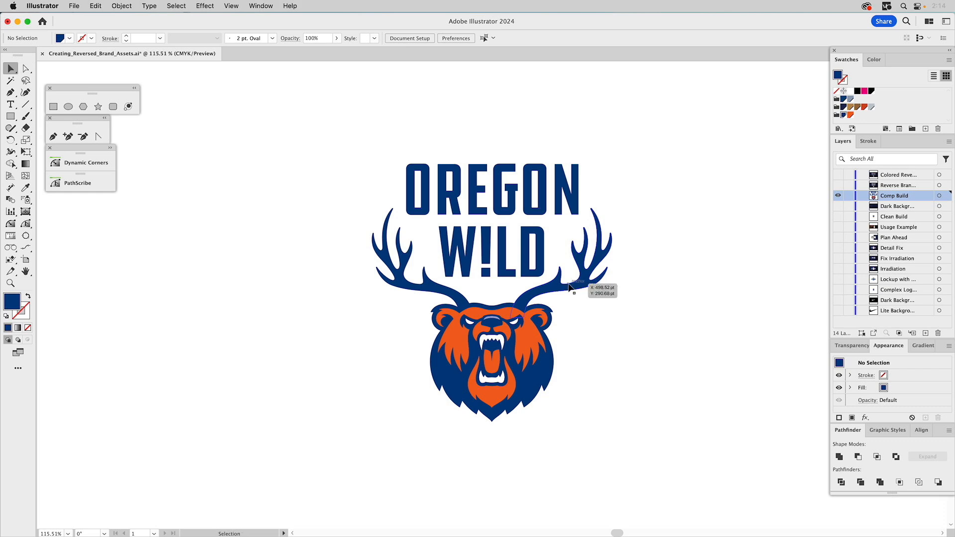
{"action": "left_click", "coordinate": [570, 286]}
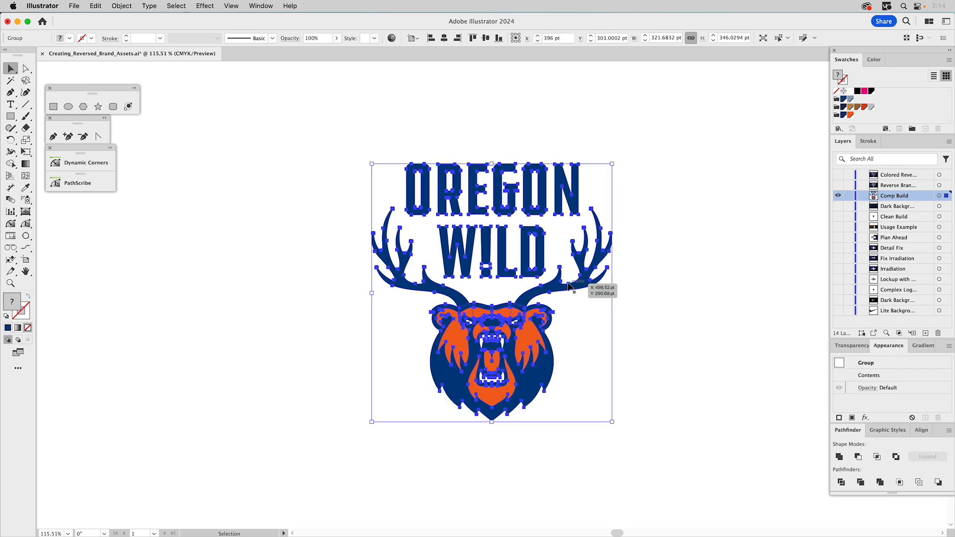
{"action": "key", "text": "super+shift+g"}
{"action": "left_click", "coordinate": [626, 283]}
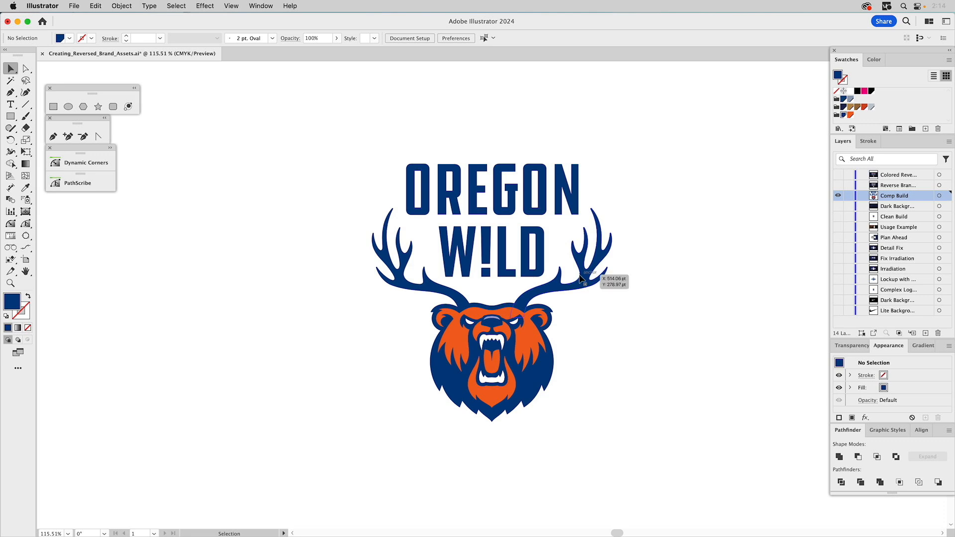
{"action": "left_click", "coordinate": [579, 280]}
{"action": "key", "text": "super+8"}
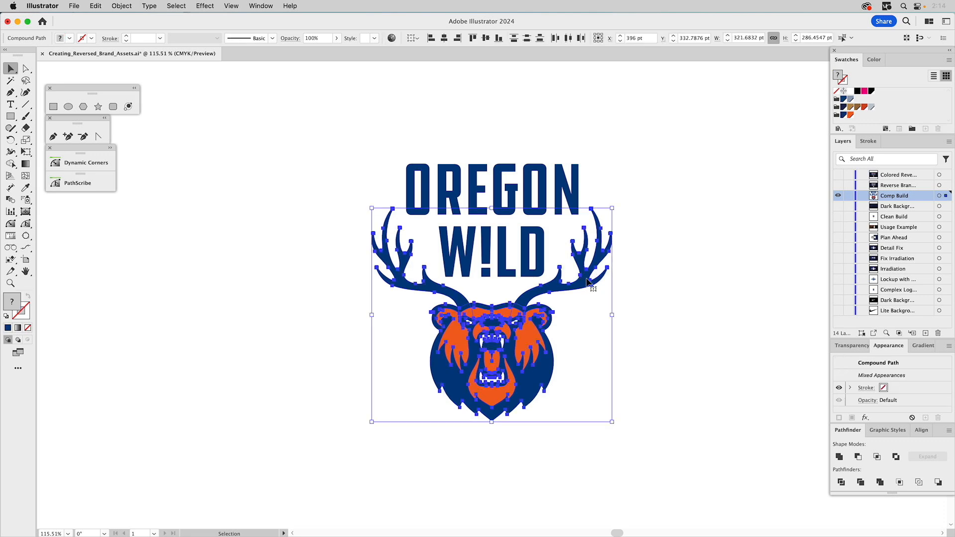
{"action": "left_click", "coordinate": [655, 288]}
- Offset the bear head's blue outer shape by 6 pt with round joins and fill the offset path magenta
{"action": "left_click", "coordinate": [581, 286]}
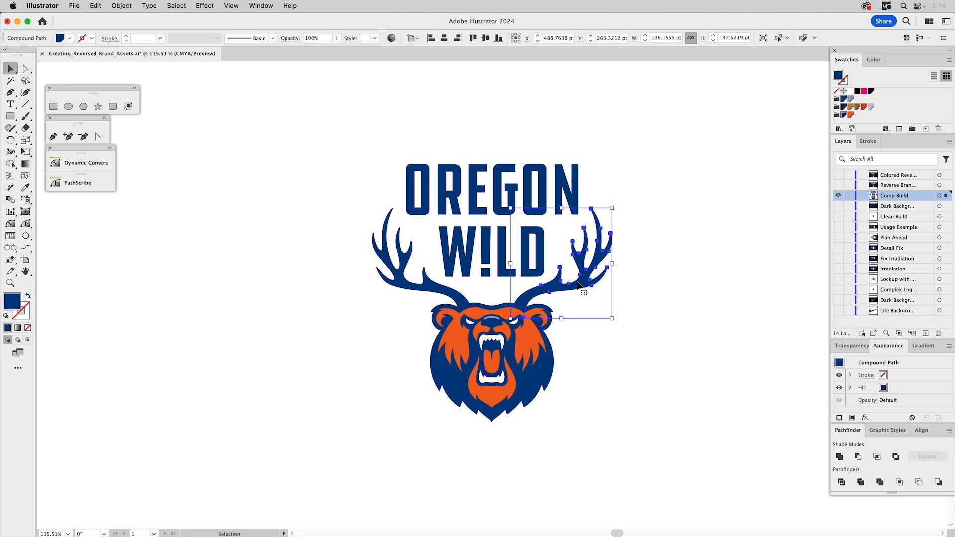
{"action": "left_click", "coordinate": [462, 298]}
{"action": "left_click", "coordinate": [538, 294]}
{"action": "left_click", "coordinate": [485, 305]}
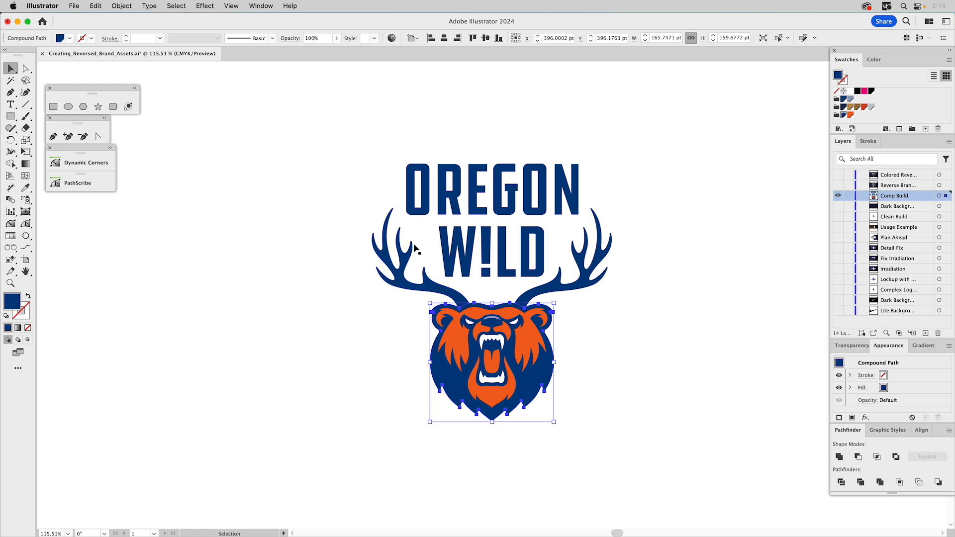
{"action": "left_click", "coordinate": [122, 6]}
{"action": "mouse_move", "coordinate": [141, 267]}
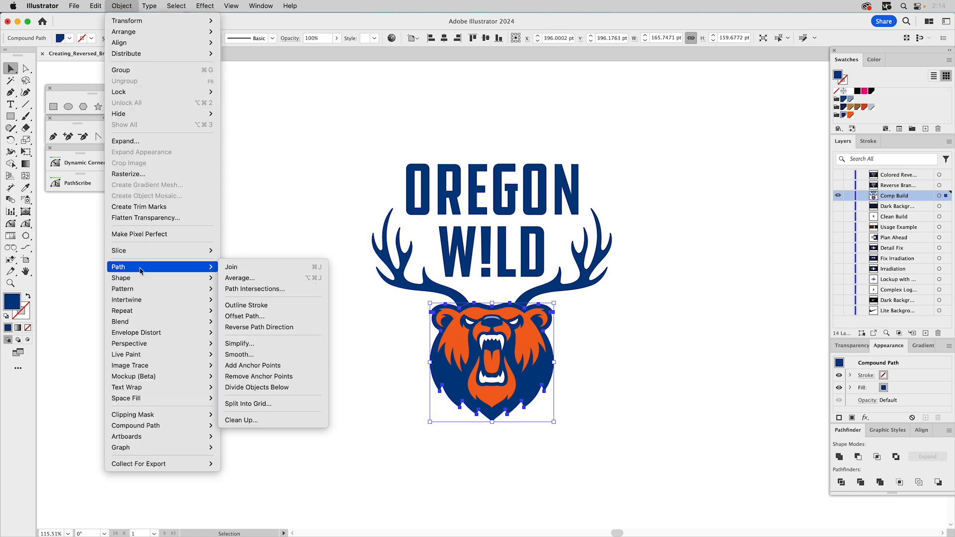
{"action": "left_click", "coordinate": [288, 316]}
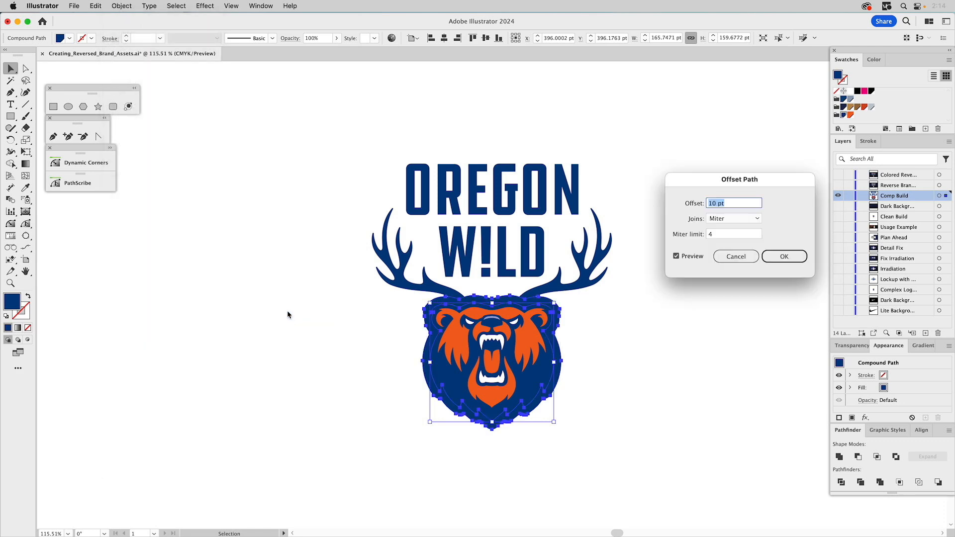
{"action": "left_click", "coordinate": [716, 204]}
{"action": "double_click", "coordinate": [716, 204]}
{"action": "type", "text": "6"}
{"action": "left_click", "coordinate": [747, 217]}
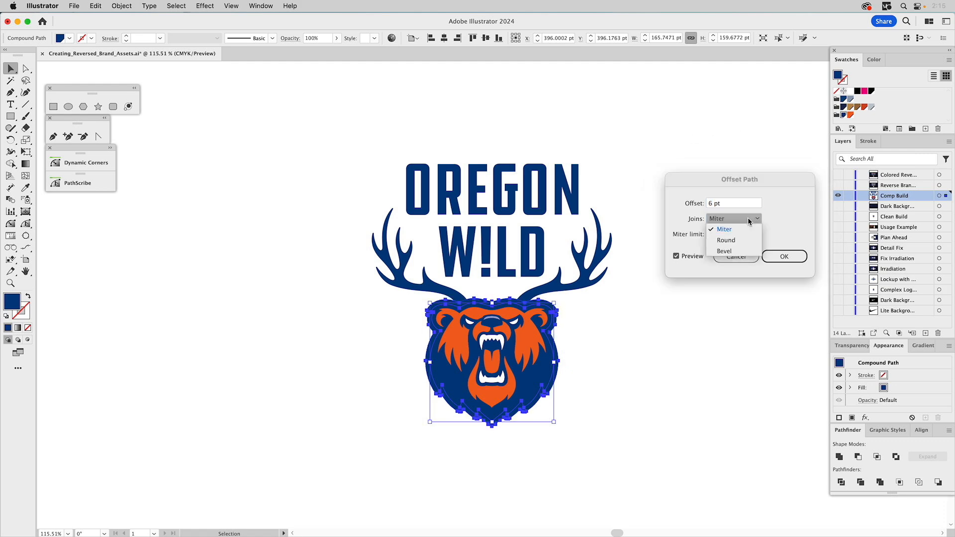
{"action": "left_click", "coordinate": [732, 241]}
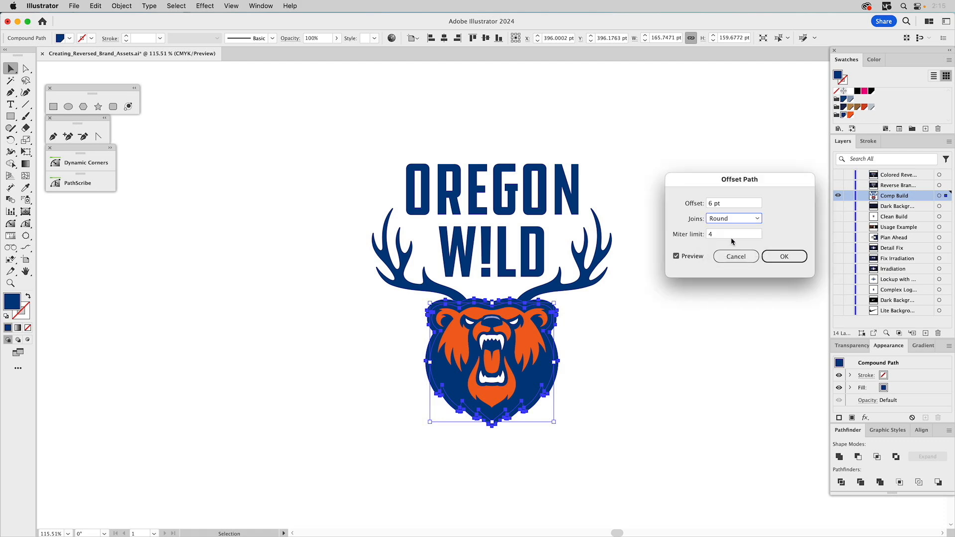
{"action": "left_click", "coordinate": [774, 257]}
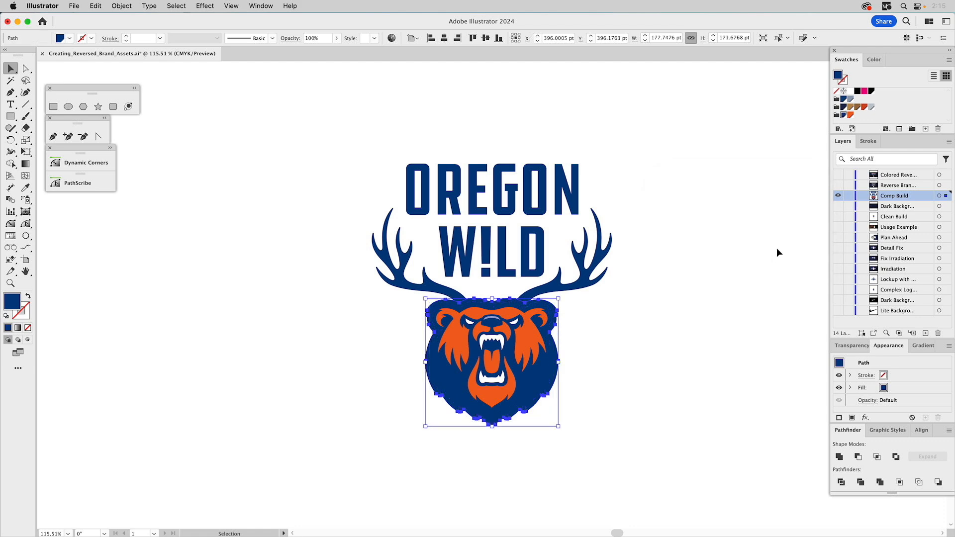
{"action": "left_click", "coordinate": [864, 91]}
{"action": "left_click", "coordinate": [673, 298]}
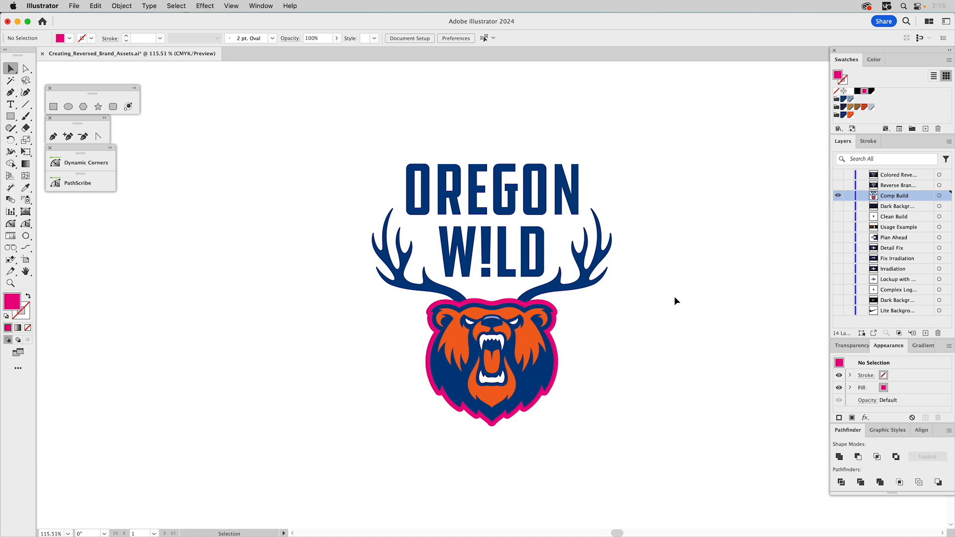
- Select both antlers together with the magenta offset shape and unite them into one path
{"action": "left_click", "coordinate": [550, 285]}
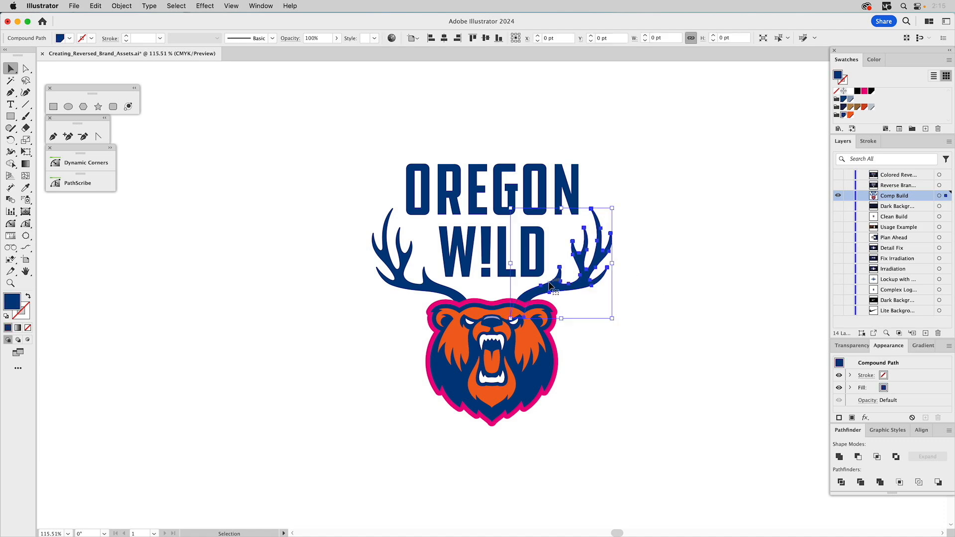
{"action": "left_click", "coordinate": [451, 293], "text": "shift"}
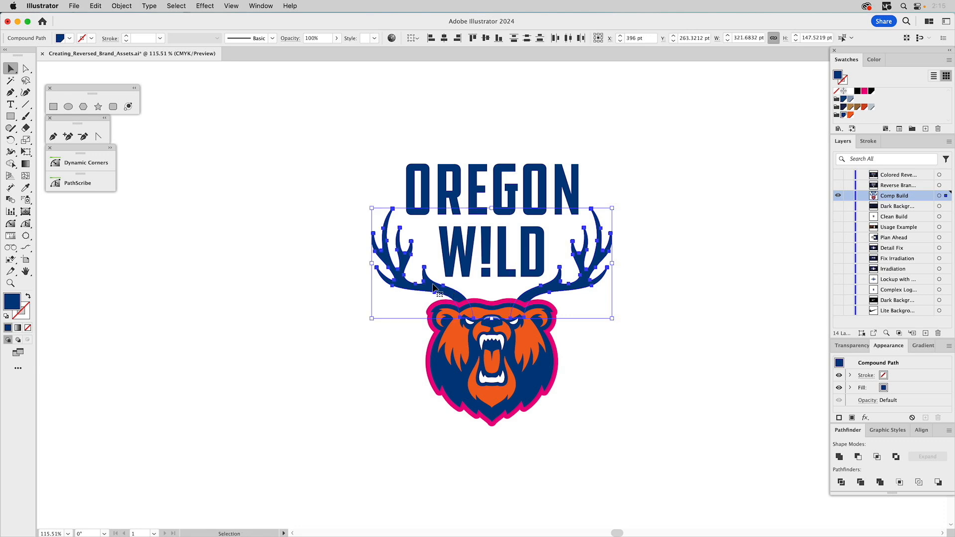
{"action": "left_click", "coordinate": [481, 301], "text": "shift"}
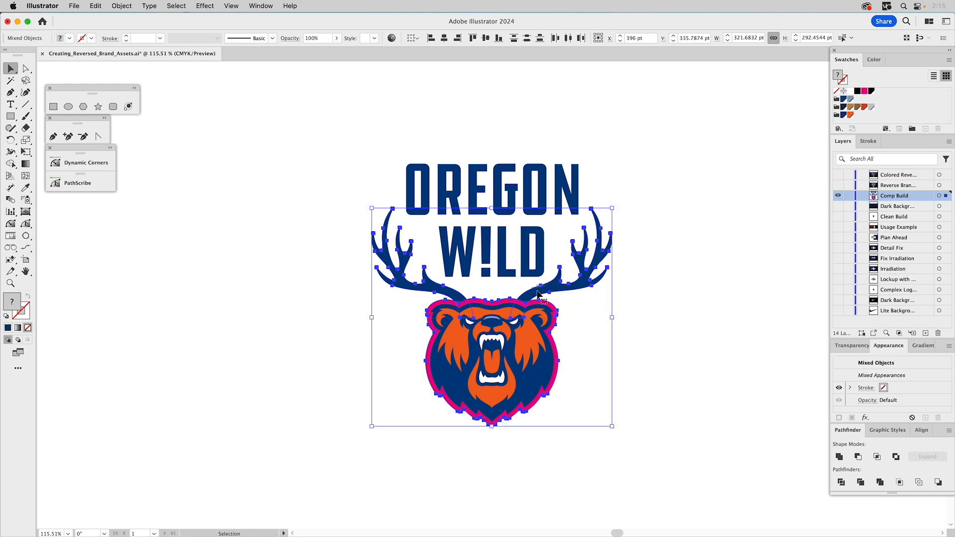
{"action": "left_click", "coordinate": [839, 456]}
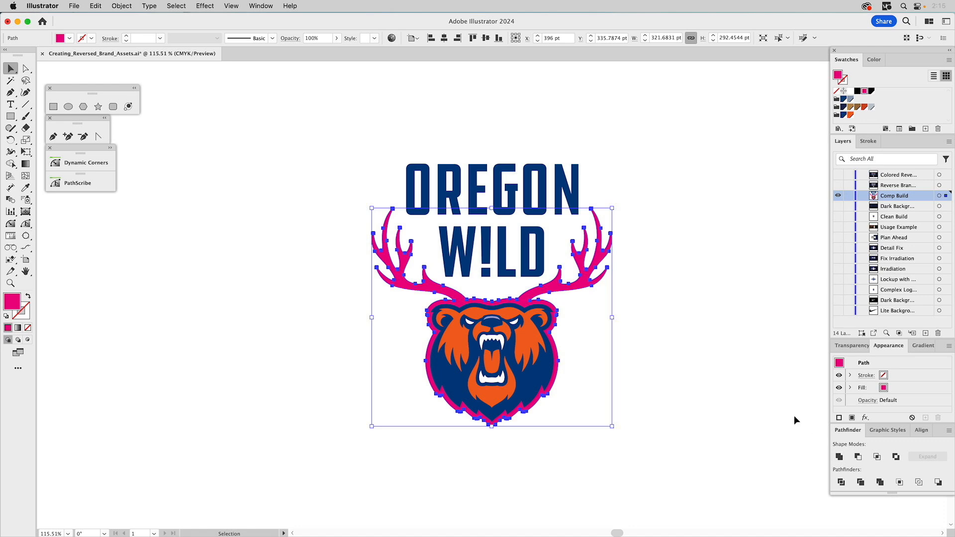
{"action": "left_click", "coordinate": [696, 314]}
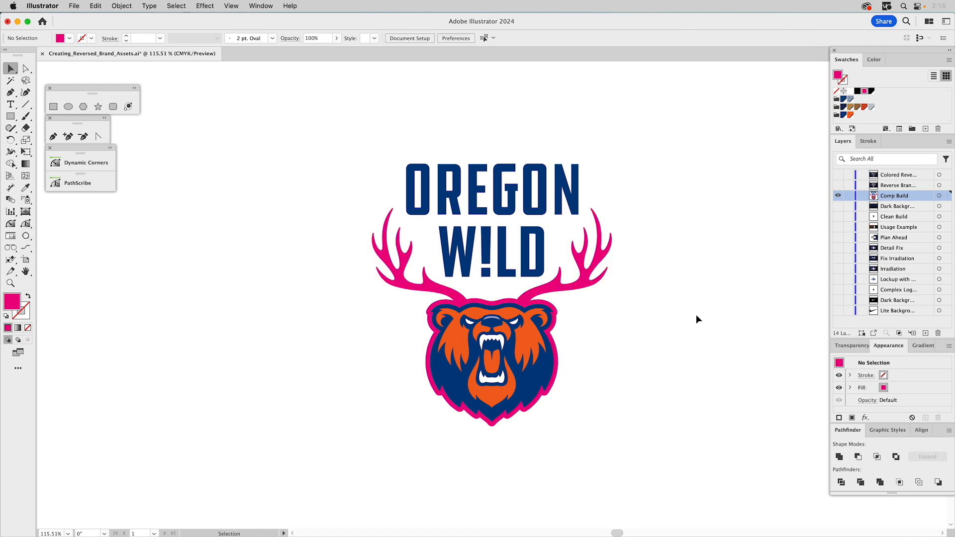
- Select the bear's inner face shapes, unite them, and make the result a compound path
{"action": "left_click", "coordinate": [494, 320]}
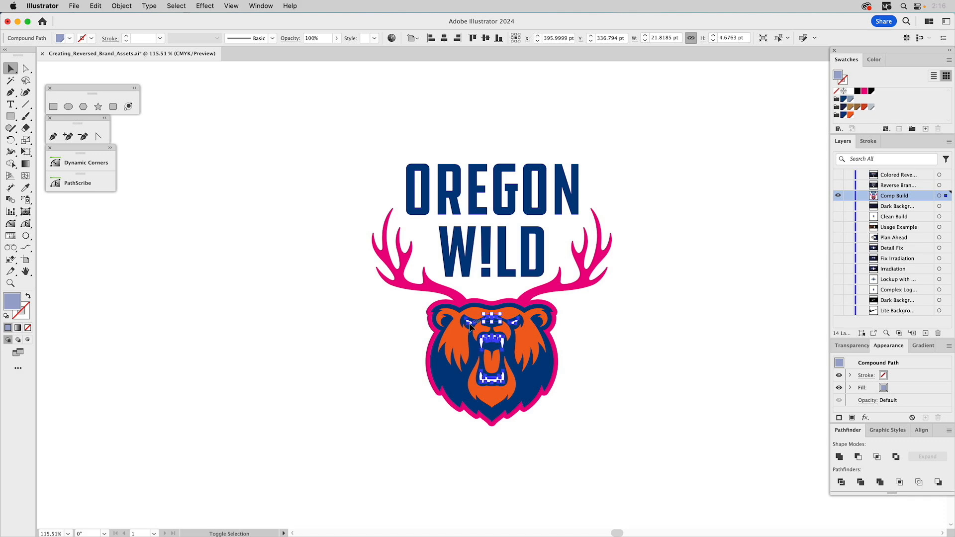
{"action": "left_click", "coordinate": [489, 340], "text": "shift"}
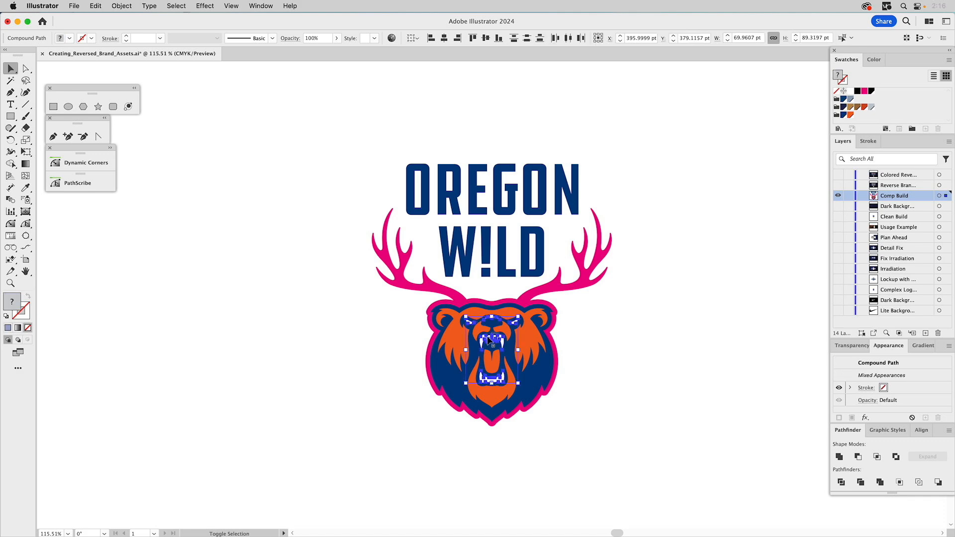
{"action": "left_click", "coordinate": [455, 339], "text": "shift"}
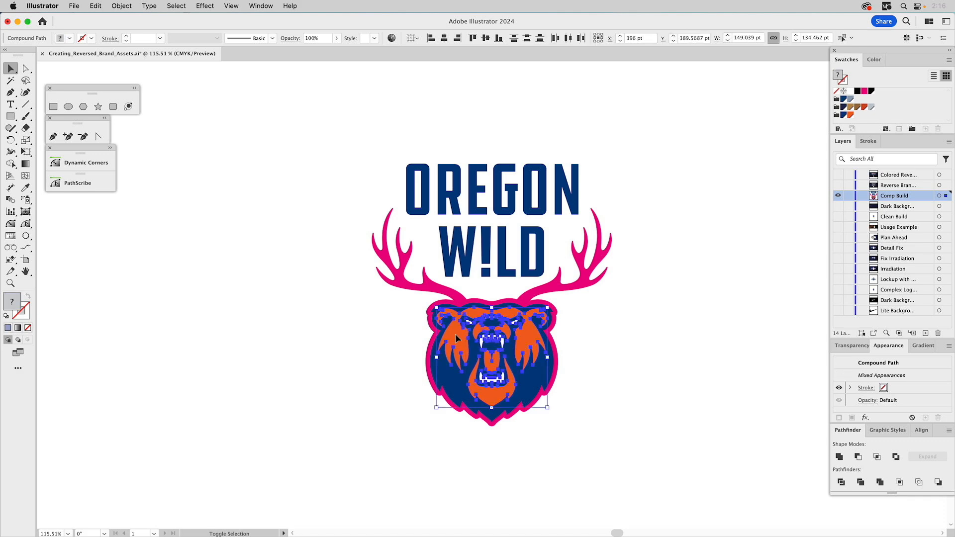
{"action": "left_click", "coordinate": [838, 456]}
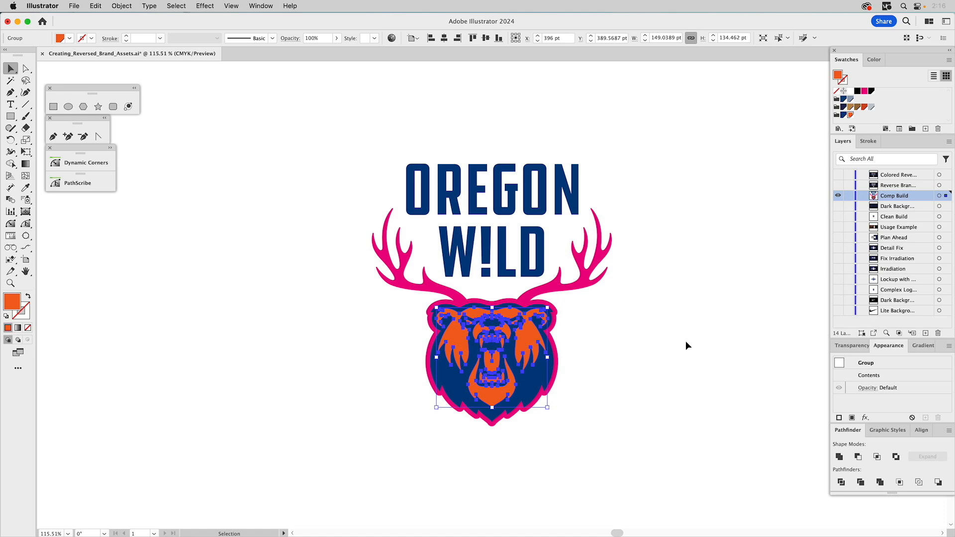
{"action": "key", "text": "super+8"}
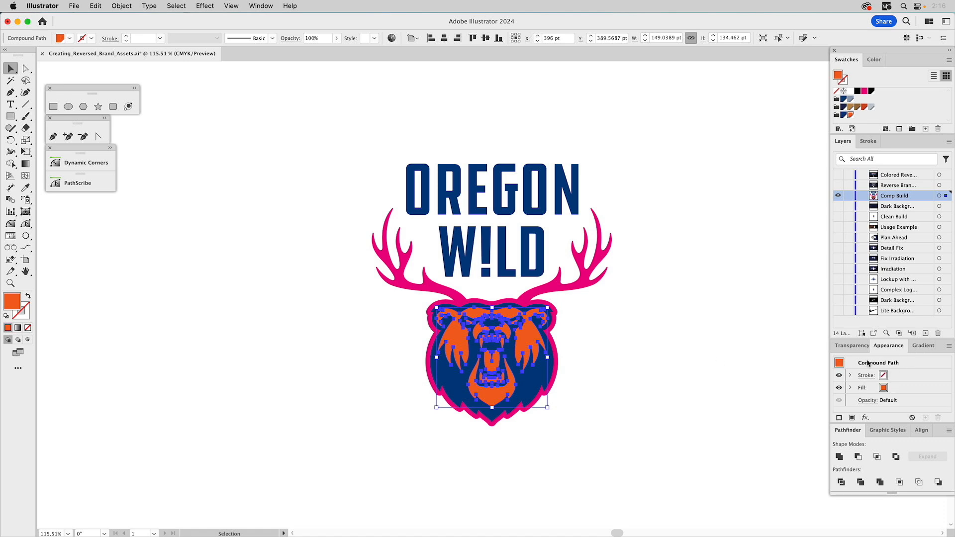
- Knock the inner face out of the bear's head shape, then knock the head out of the magenta antler silhouette with Minus Front
{"action": "left_click", "coordinate": [528, 389], "text": "shift"}
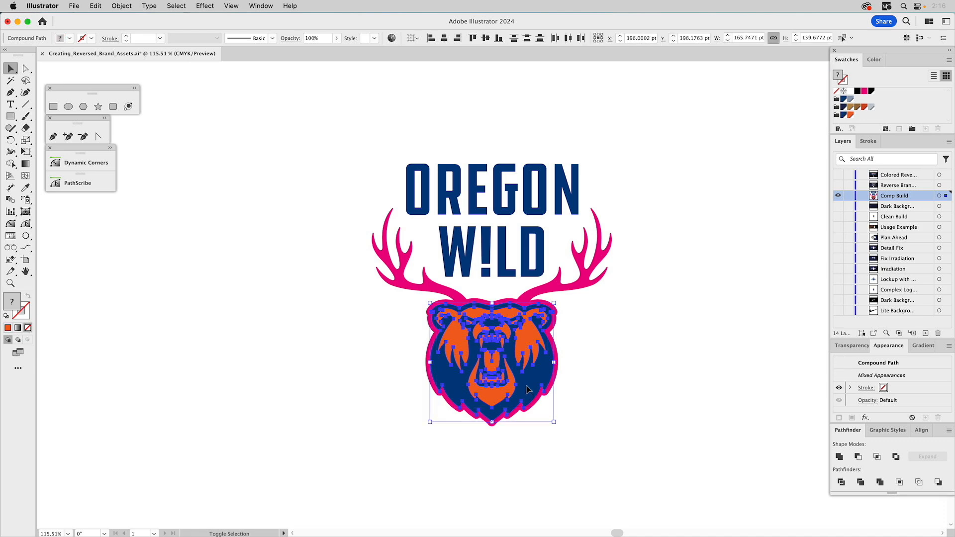
{"action": "left_click", "coordinate": [857, 456]}
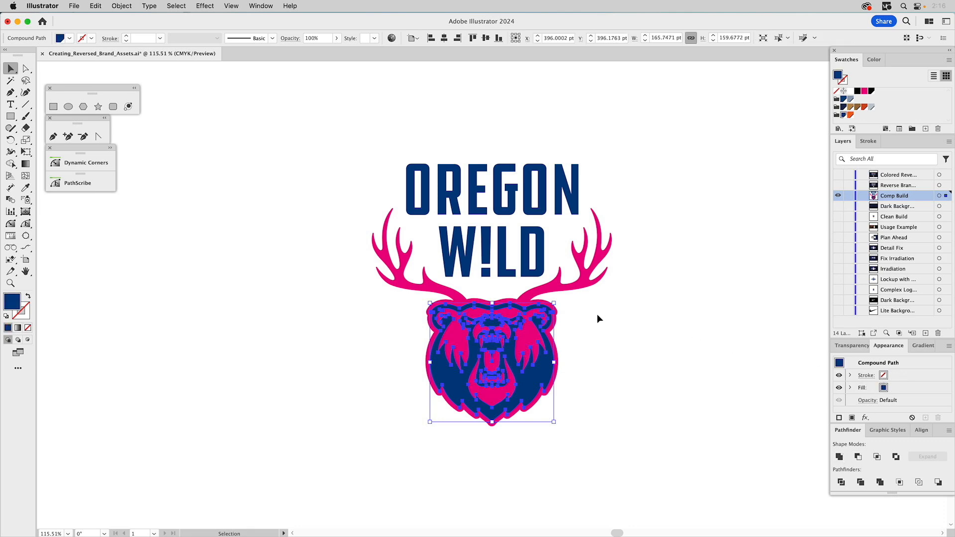
{"action": "left_click", "coordinate": [570, 287], "text": "shift"}
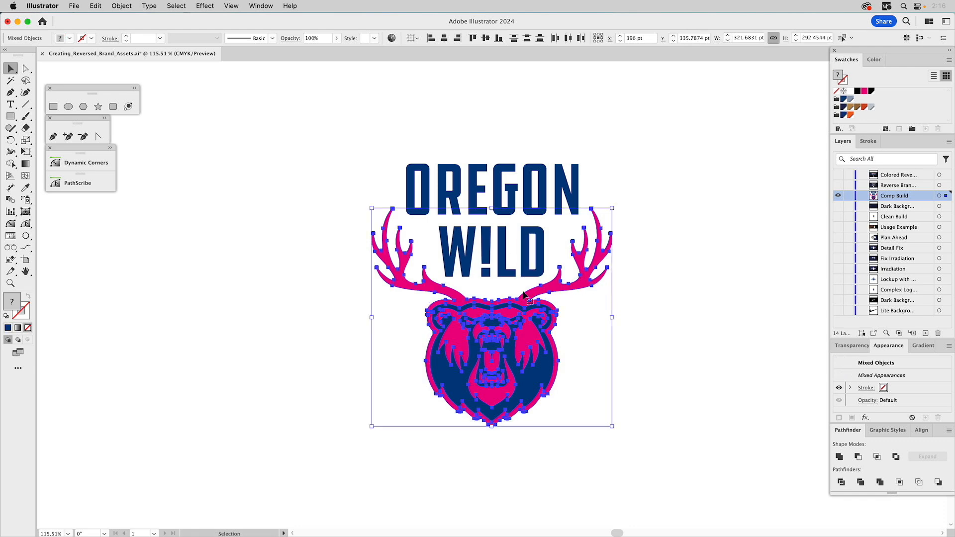
{"action": "left_click", "coordinate": [858, 457]}
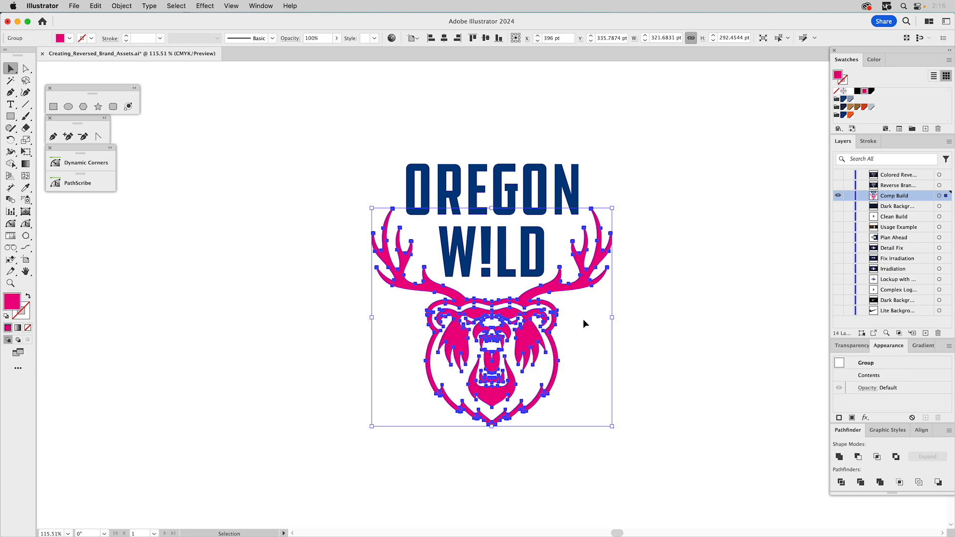
- Select all the logo artwork, unite it into a single compound path, and fill it white
{"action": "key", "text": "a"}
{"action": "key", "text": "super+a"}
{"action": "key", "text": "v"}
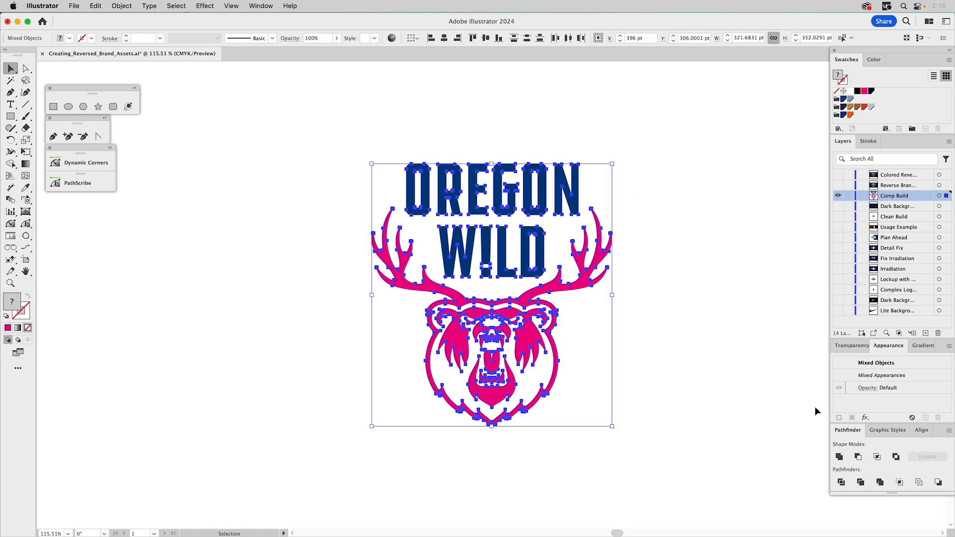
{"action": "left_click", "coordinate": [841, 457]}
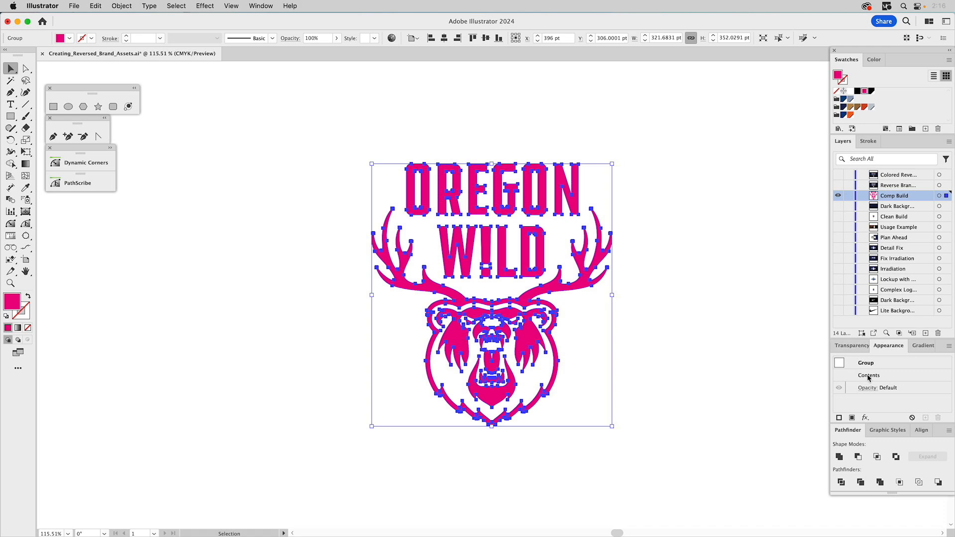
{"action": "key", "text": "super+8"}
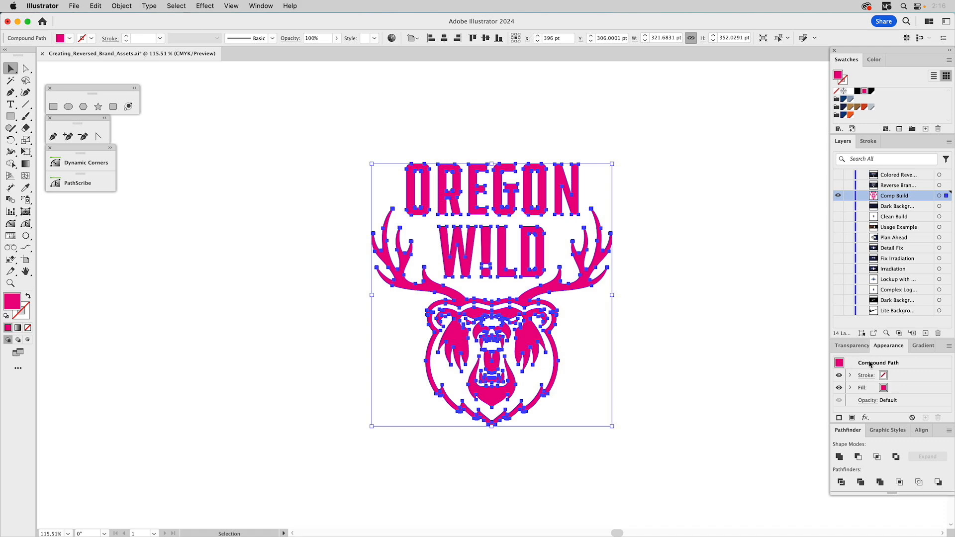
{"action": "left_click", "coordinate": [849, 91]}
{"action": "left_click", "coordinate": [768, 247]}
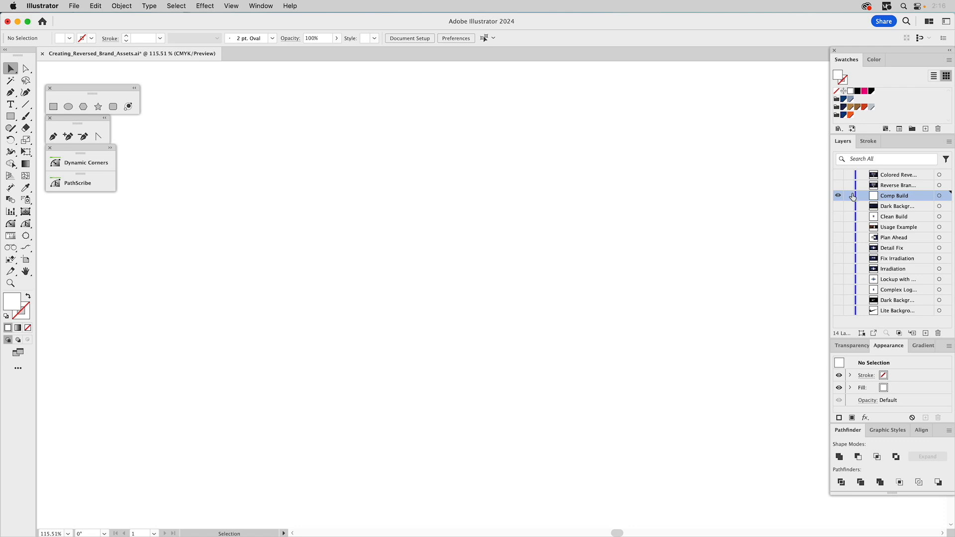
- Show the dark background and toggle the reversed and colored reverse layers to compare versions
{"action": "left_click", "coordinate": [838, 206]}
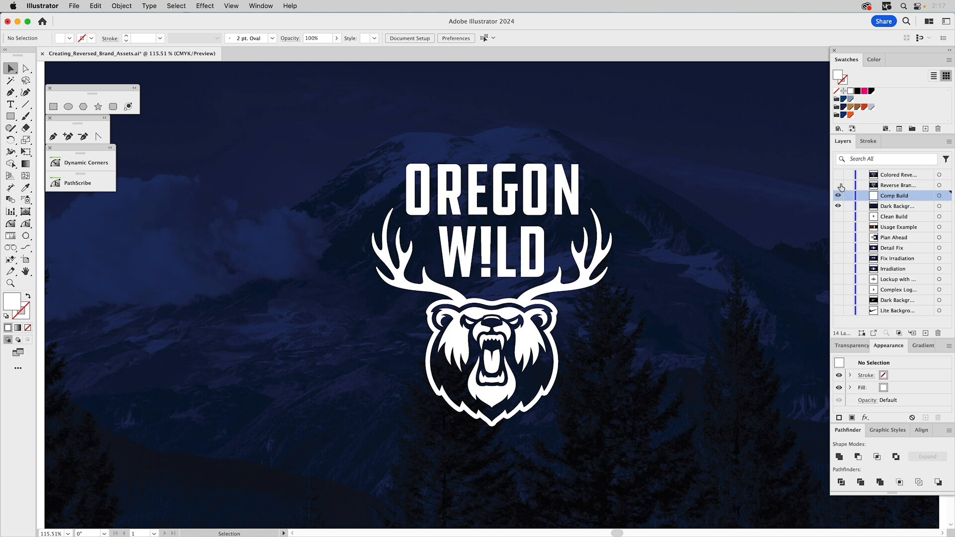
{"action": "left_click", "coordinate": [838, 184]}
{"action": "left_click", "coordinate": [838, 196]}
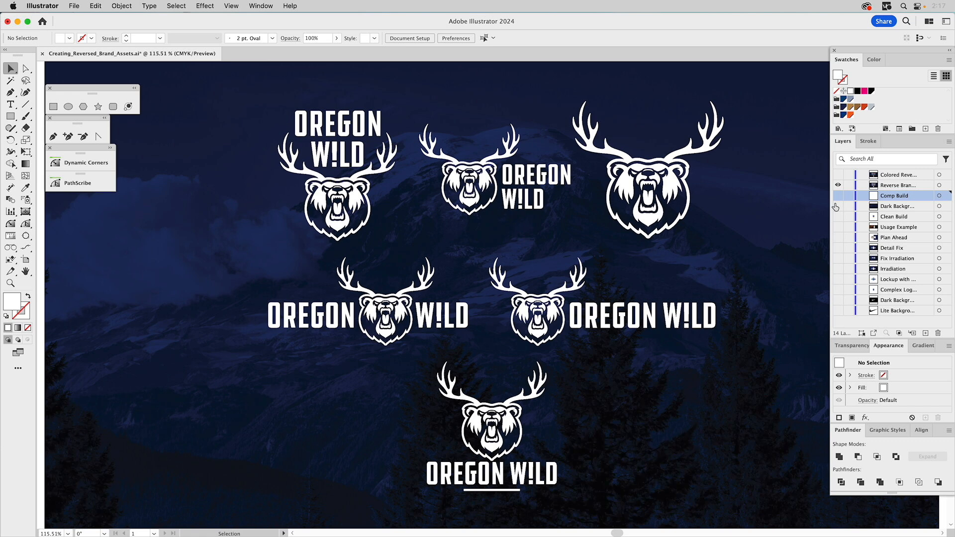
{"action": "left_click", "coordinate": [837, 184]}
{"action": "left_click", "coordinate": [838, 175]}
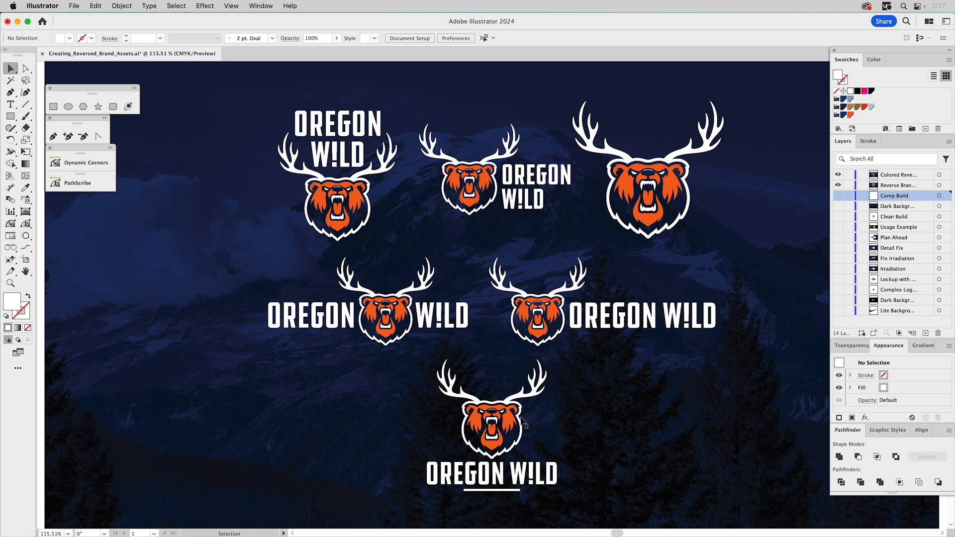
{"action": "left_click", "coordinate": [837, 175]}
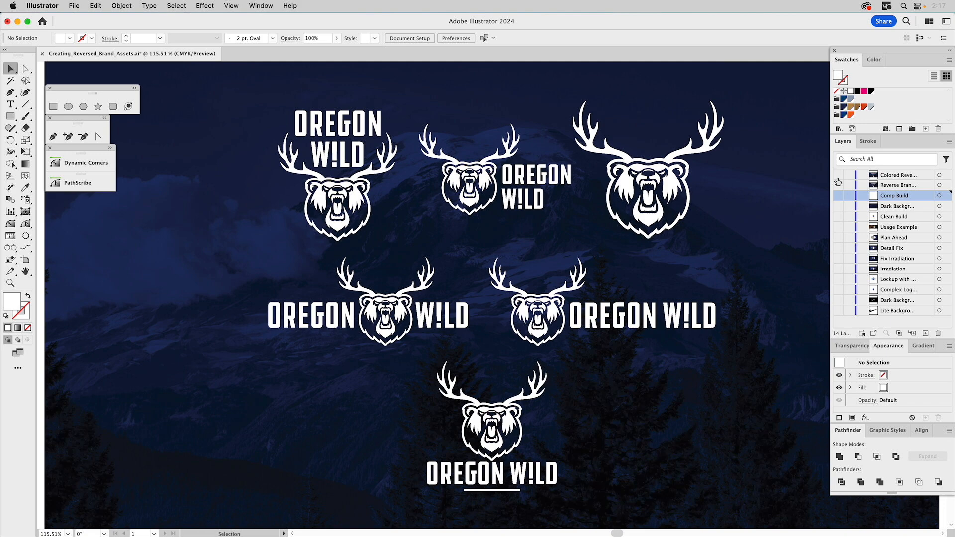
{"action": "left_click", "coordinate": [837, 176]}
{"action": "left_click", "coordinate": [837, 175]}
{"action": "left_click", "coordinate": [838, 175]}
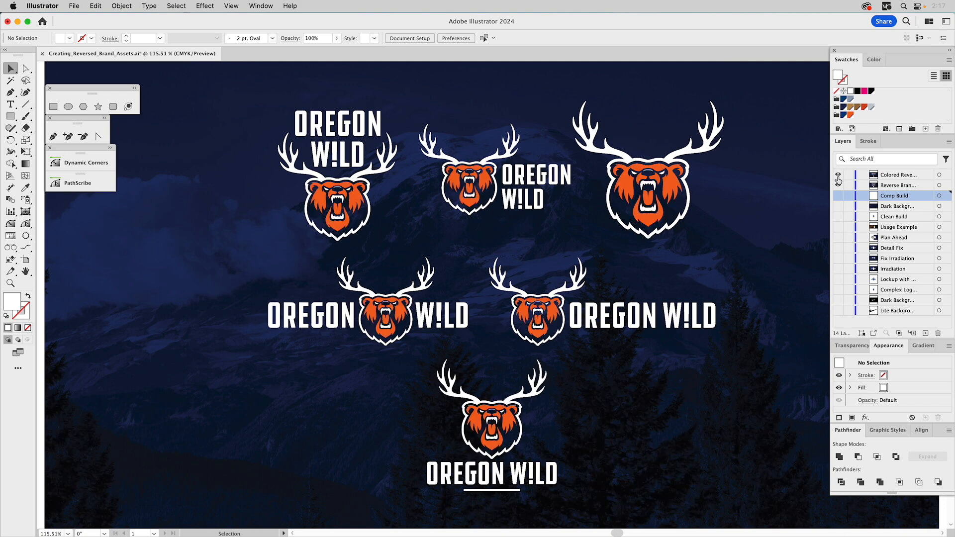
{"action": "left_click", "coordinate": [838, 175]}
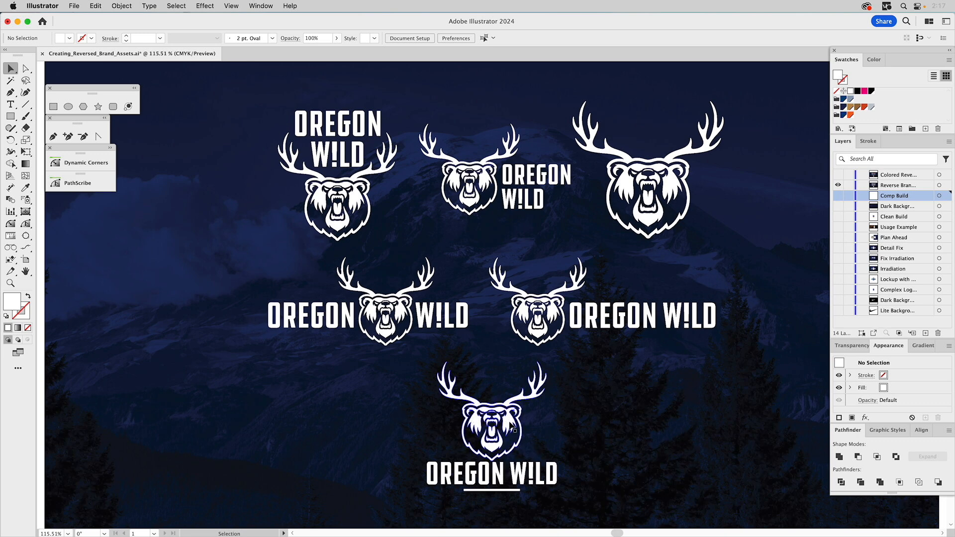
- Zoom in on the stacked logo and nudge the bottom point of the bear's white outline upward
{"action": "key", "text": "z"}
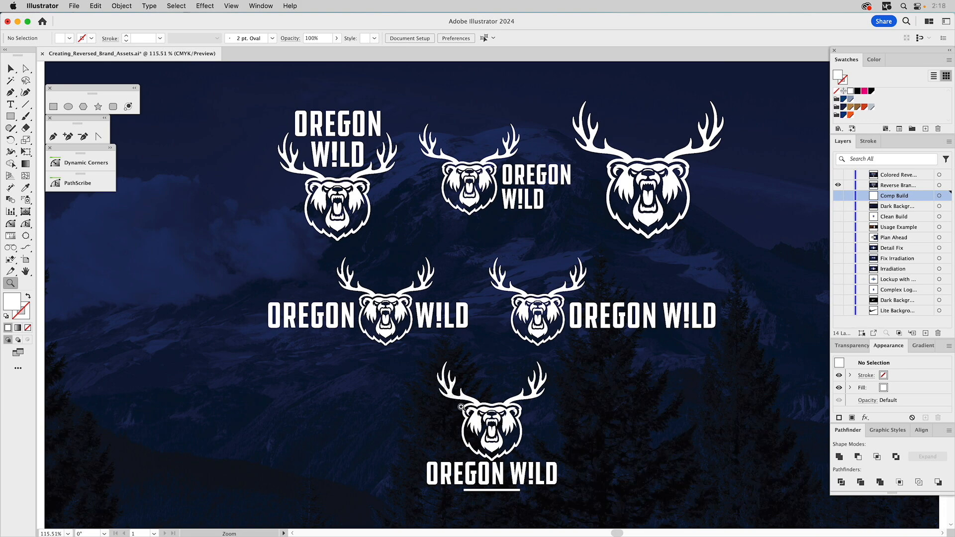
{"action": "left_click", "coordinate": [541, 484]}
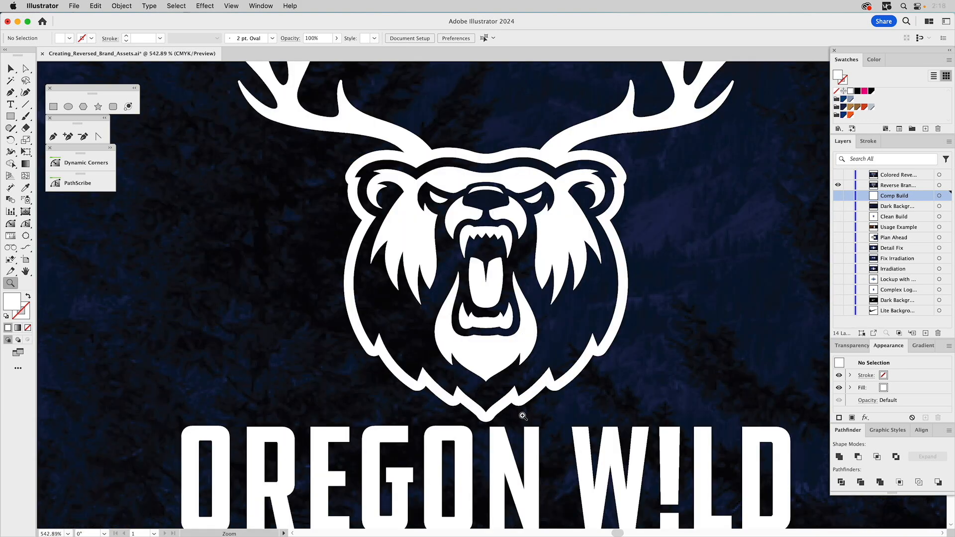
{"action": "key", "text": "v"}
{"action": "left_click_drag", "start_coordinate": [489, 423], "coordinate": [488, 404]}
{"action": "left_click", "coordinate": [502, 400]}
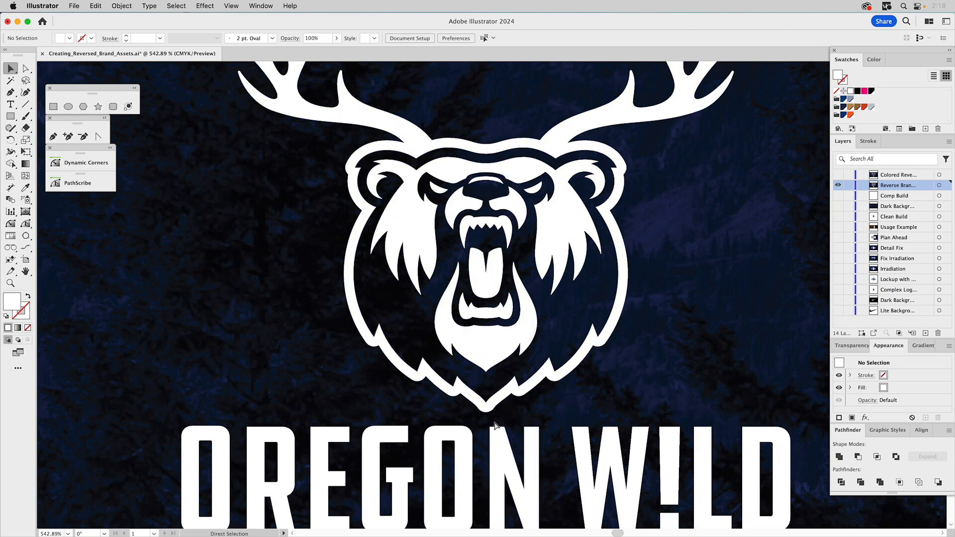
- Fit the artboard and toggle between the colored reverse and white reversed logo layers
{"action": "key", "text": "super+0"}
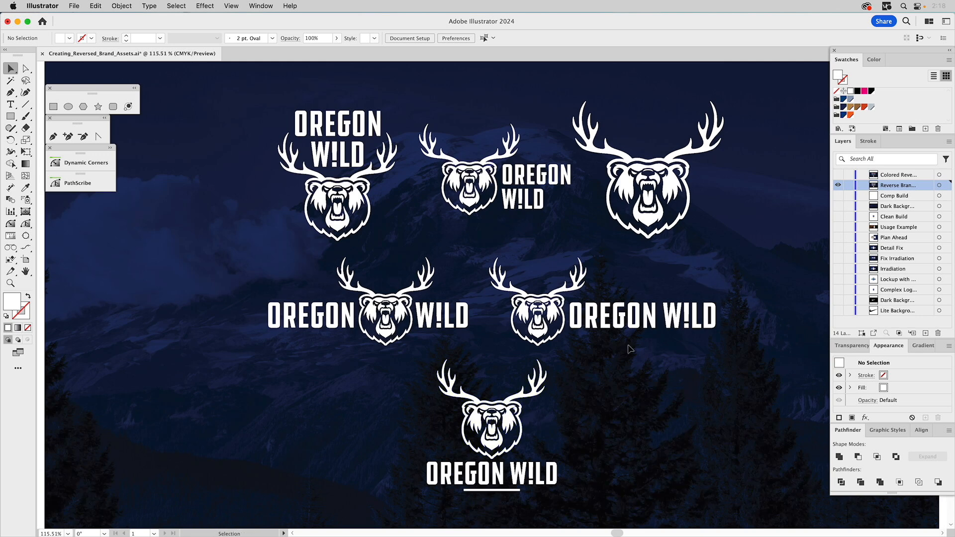
{"action": "left_click", "coordinate": [838, 175]}
{"action": "left_click", "coordinate": [839, 175]}
{"action": "left_click", "coordinate": [838, 175]}
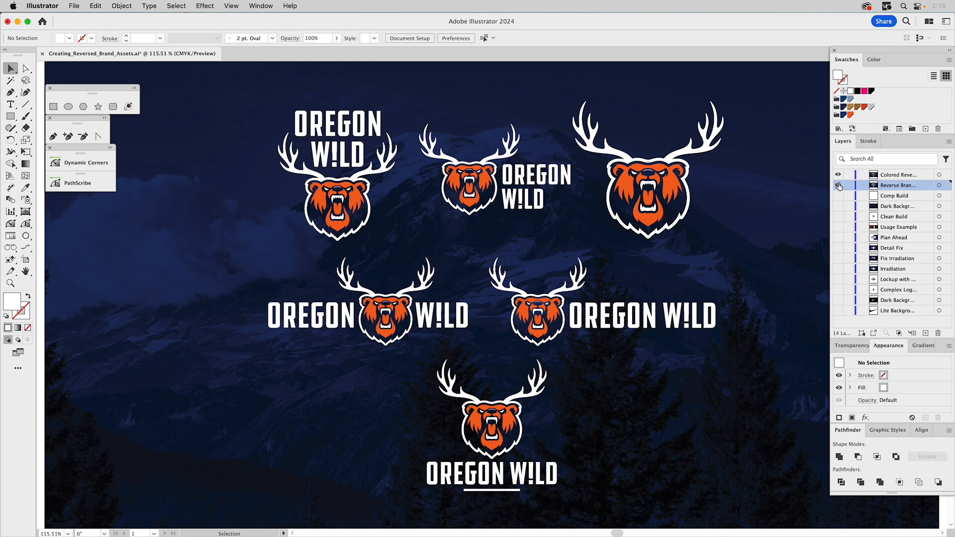
{"action": "left_click", "coordinate": [839, 186]}
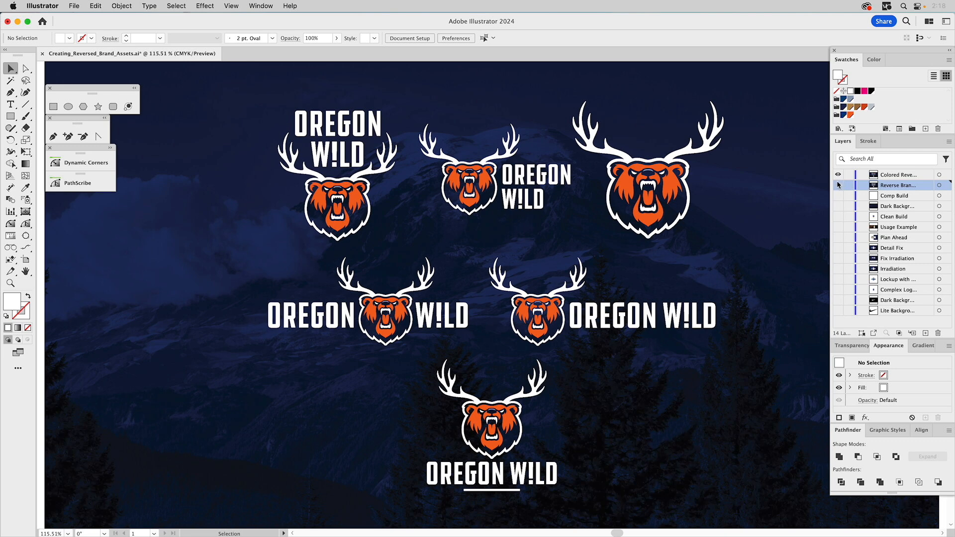